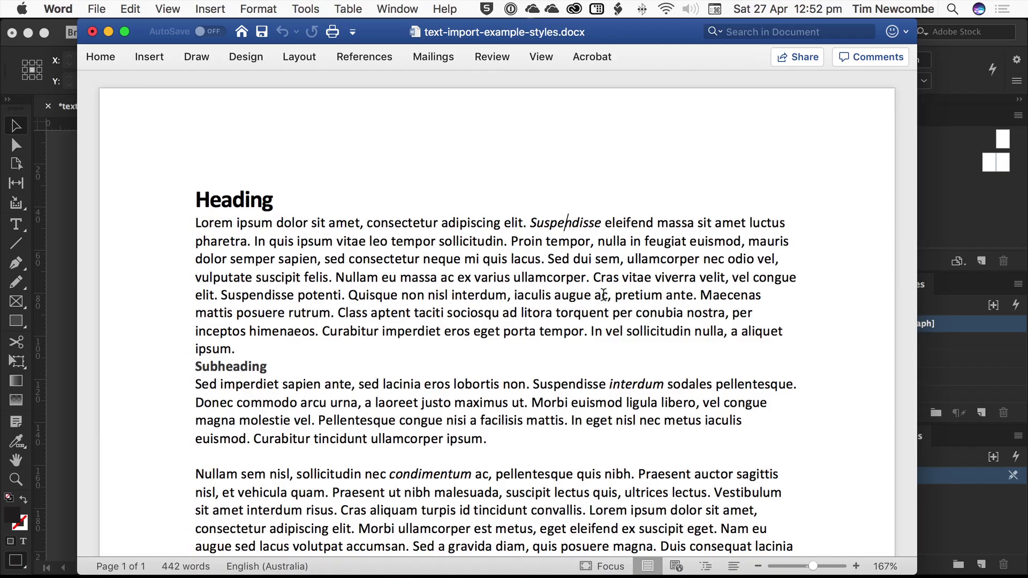
- Scroll through the Word document and check the formatting of the bold word libero
{"action": "scroll", "coordinate": [604, 292], "scroll_direction": "down", "scroll_amount": 5}
{"action": "scroll", "coordinate": [635, 474], "scroll_direction": "down", "scroll_amount": 5}
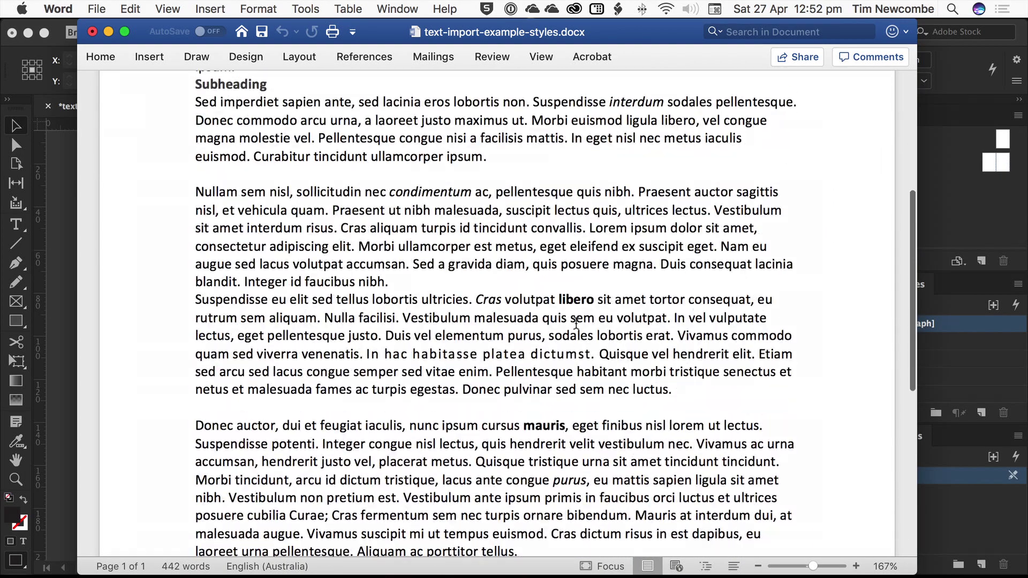
{"action": "left_click", "coordinate": [574, 301]}
{"action": "scroll", "coordinate": [575, 293], "scroll_direction": "up", "scroll_amount": 5}
{"action": "scroll", "coordinate": [574, 293], "scroll_direction": "up", "scroll_amount": 5}
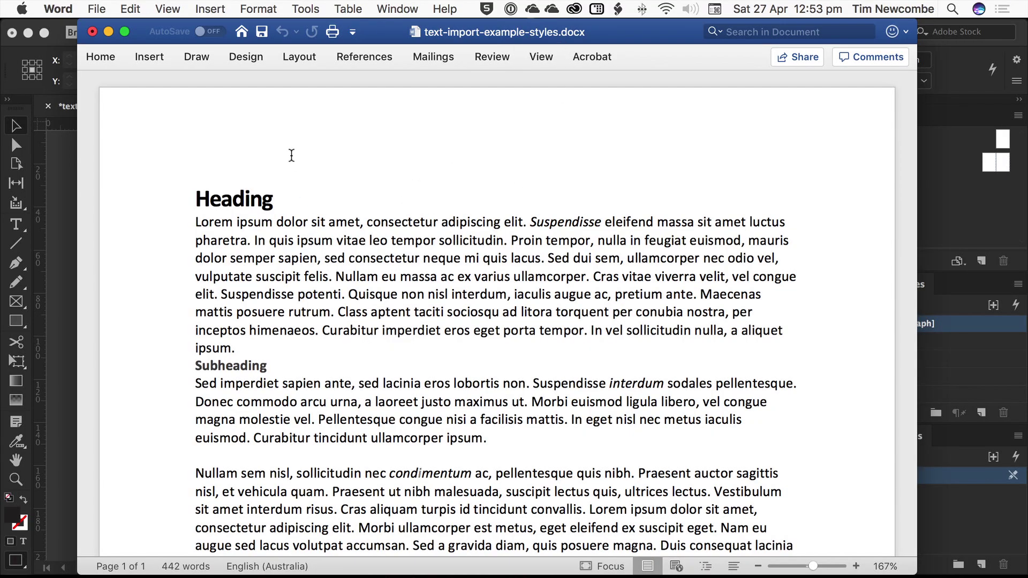
- Open Word's Styles pane and inspect the Heading line's style and the body paragraph's Normal style
{"action": "left_click", "coordinate": [99, 58]}
{"action": "left_click", "coordinate": [880, 109]}
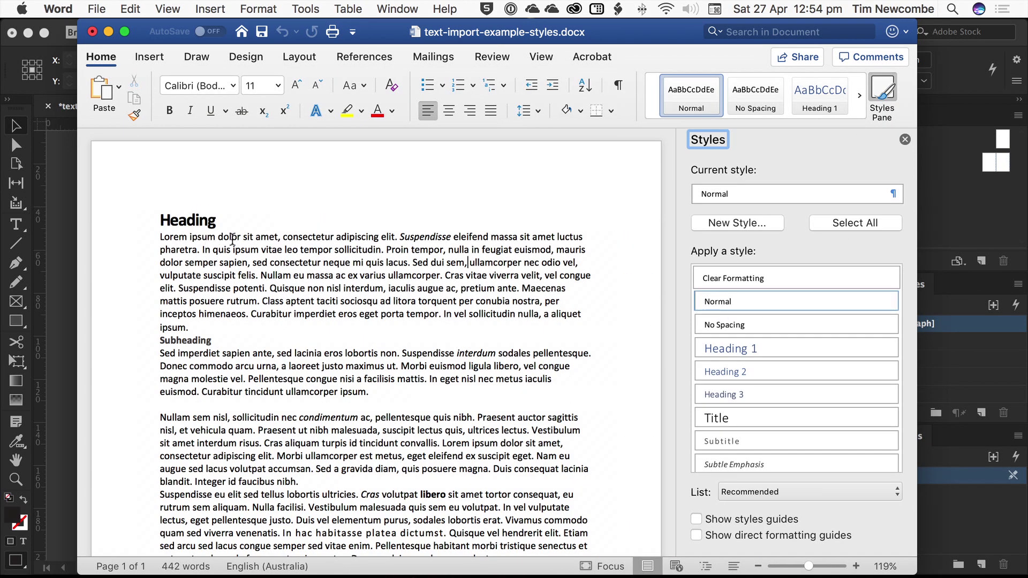
{"action": "left_click", "coordinate": [195, 219]}
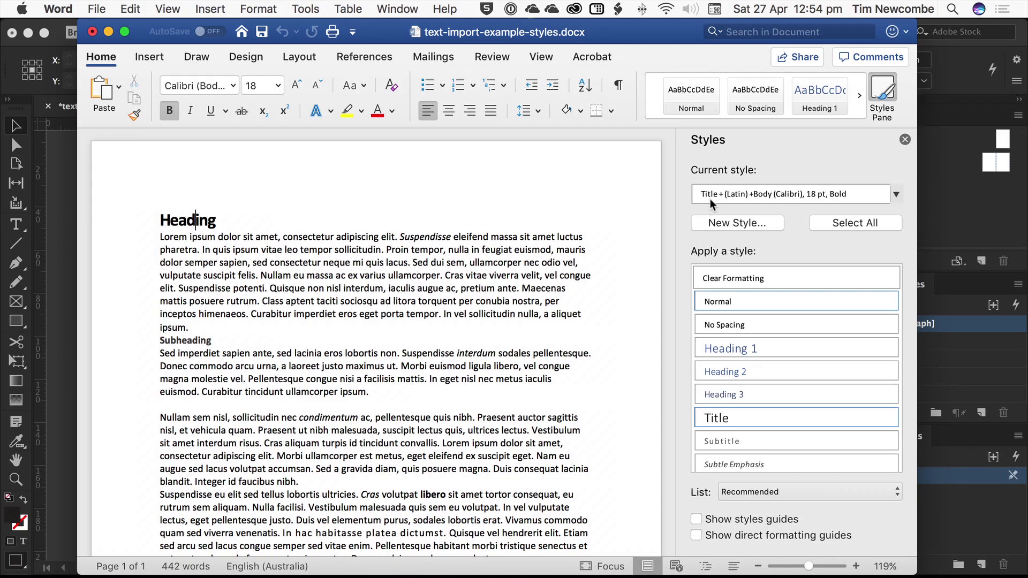
{"action": "left_click_drag", "start_coordinate": [162, 217], "coordinate": [225, 220]}
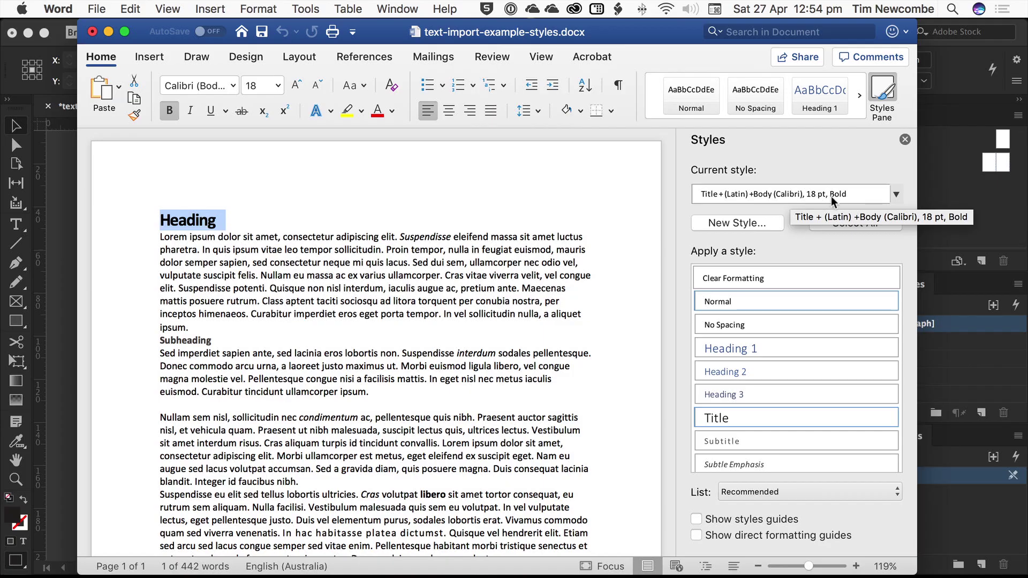
{"action": "left_click", "coordinate": [405, 276]}
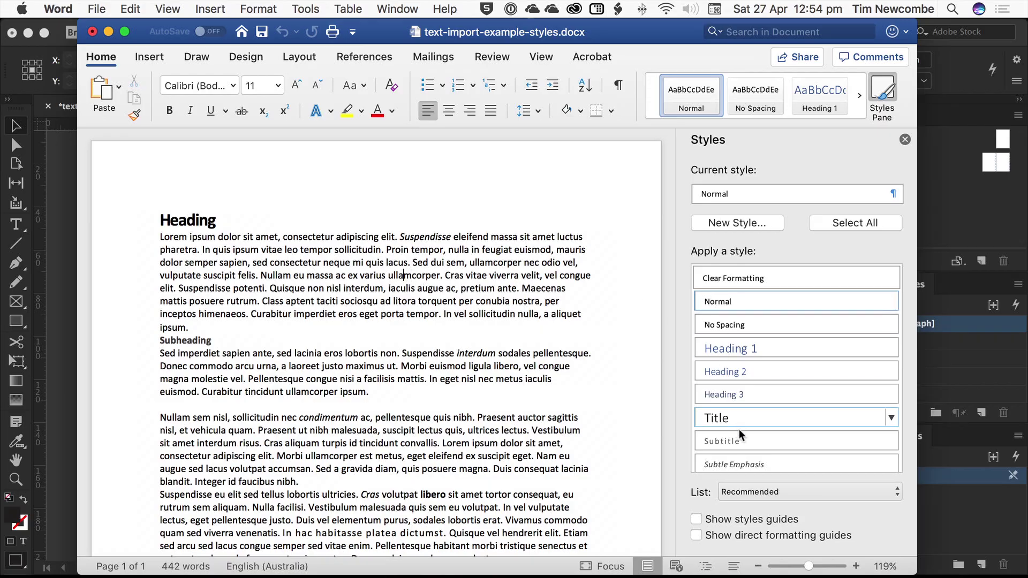
- Apply the Title style to the Heading line, make it bold, and recheck the body paragraph
{"action": "triple_click", "coordinate": [168, 218]}
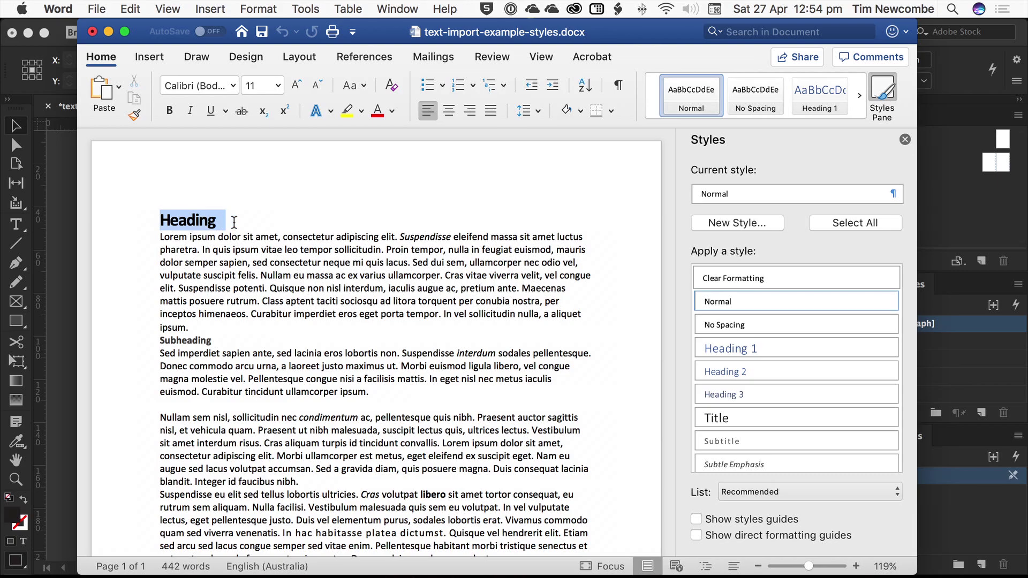
{"action": "left_click", "coordinate": [771, 420]}
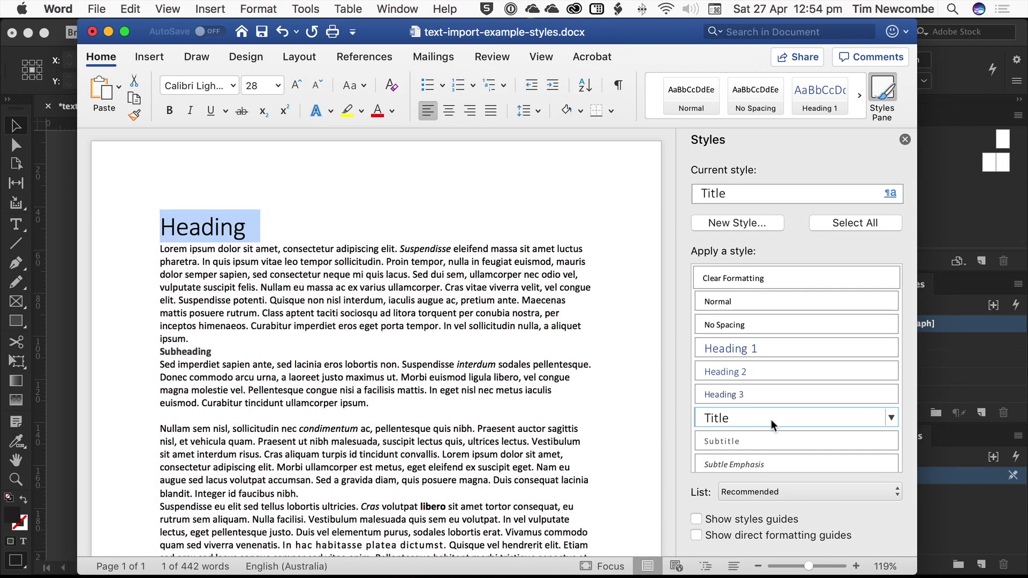
{"action": "left_click", "coordinate": [340, 272]}
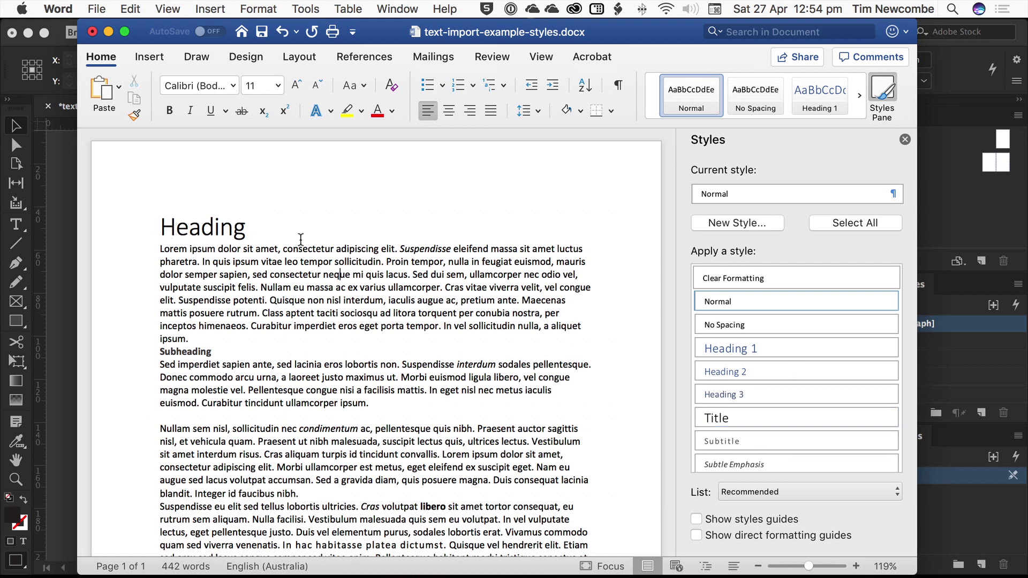
{"action": "left_click_drag", "start_coordinate": [213, 227], "coordinate": [261, 225]}
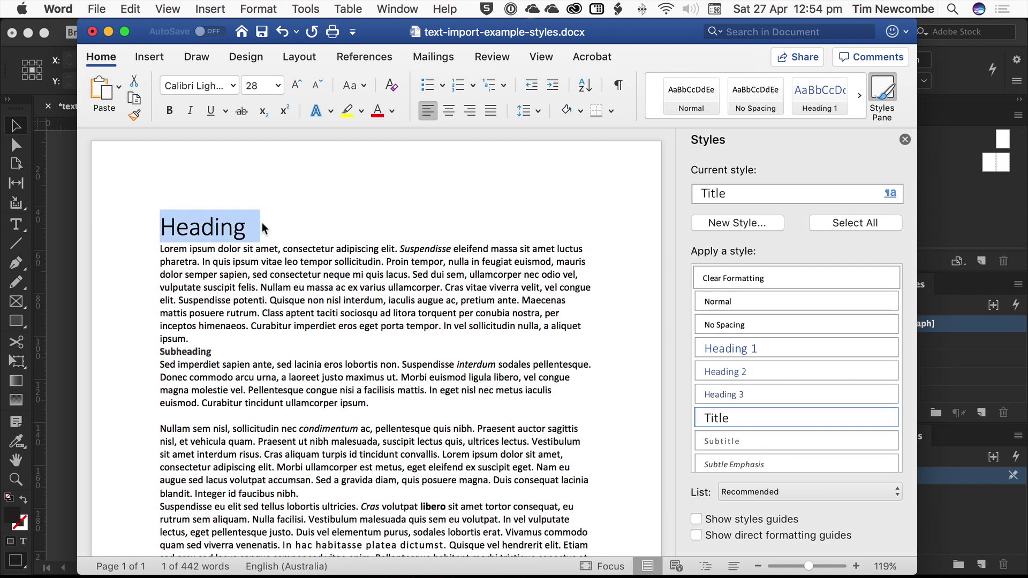
{"action": "left_click", "coordinate": [170, 111]}
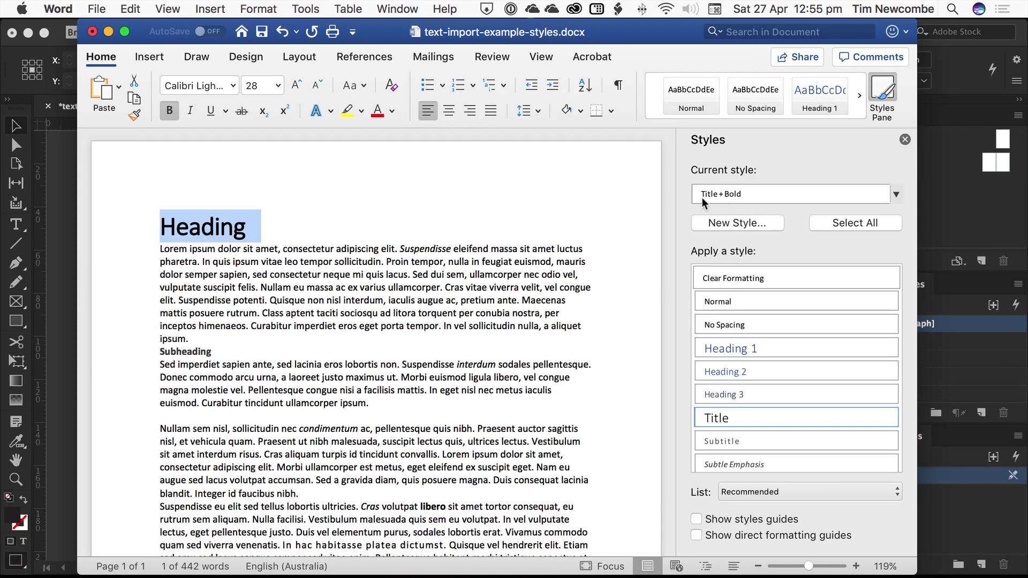
{"action": "left_click", "coordinate": [279, 264]}
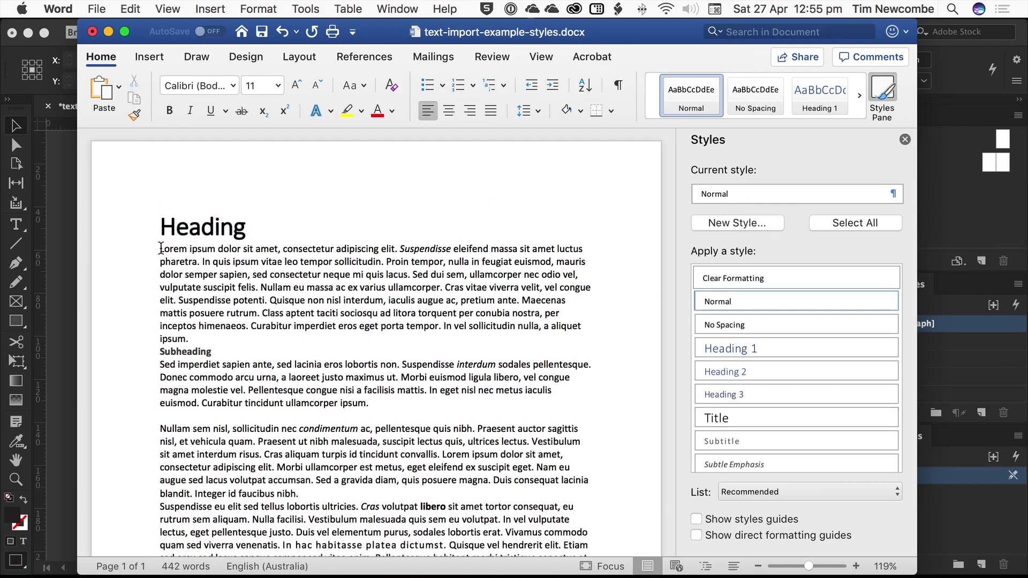
- Inspect Suspendisse, libero and Subheading to confirm they are local formatting on Normal text
{"action": "left_click", "coordinate": [423, 249]}
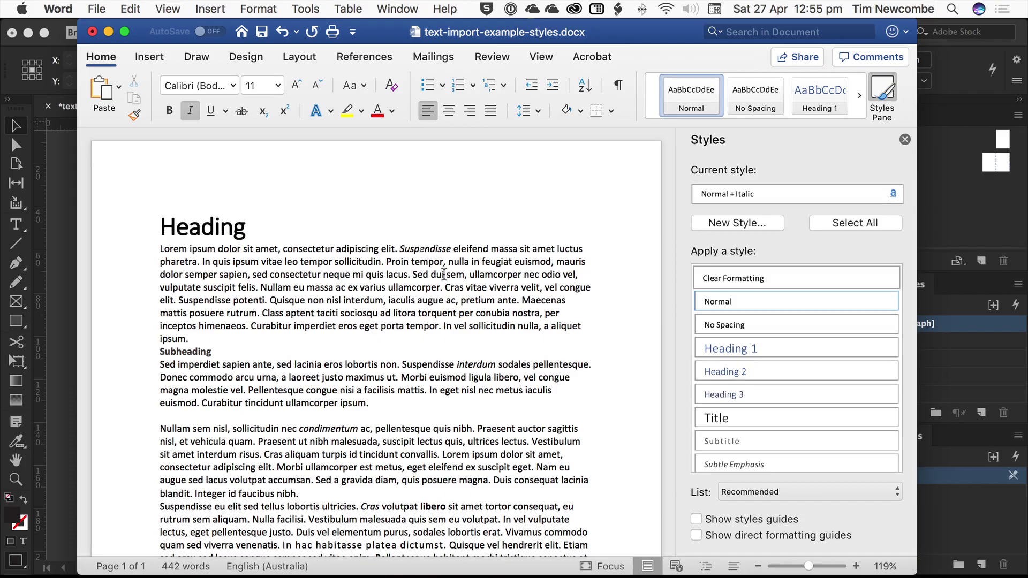
{"action": "left_click", "coordinate": [427, 506]}
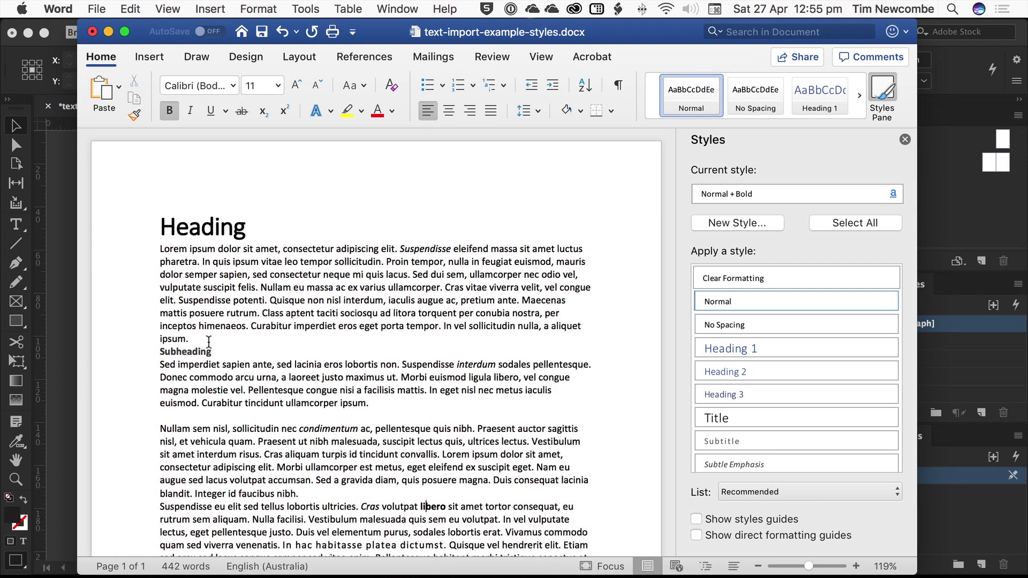
{"action": "left_click", "coordinate": [175, 352]}
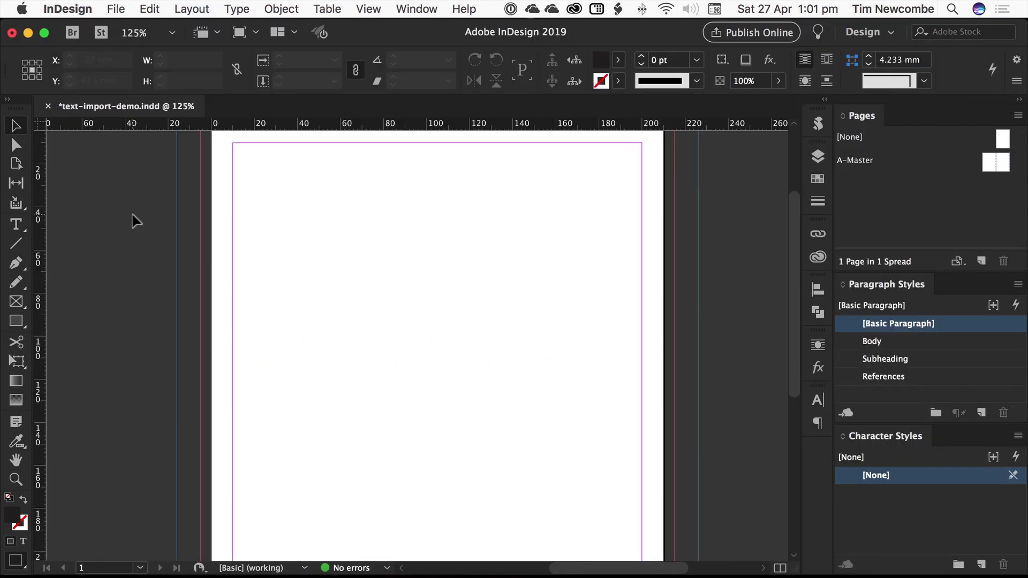
- Start File > Place with Show Import Options on and Replace Selected Item off
{"action": "left_click", "coordinate": [116, 9]}
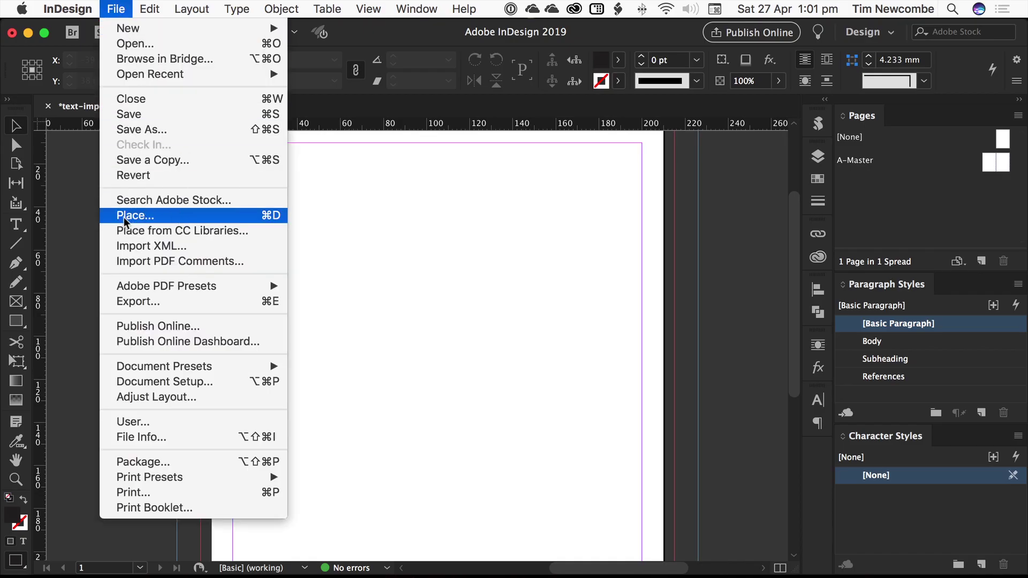
{"action": "left_click", "coordinate": [167, 216]}
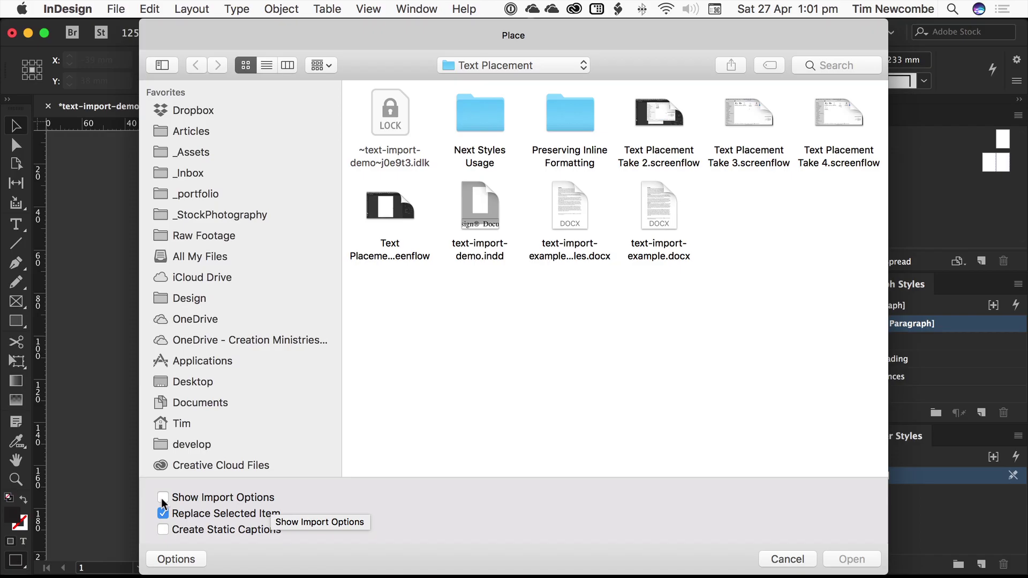
{"action": "left_click", "coordinate": [163, 498]}
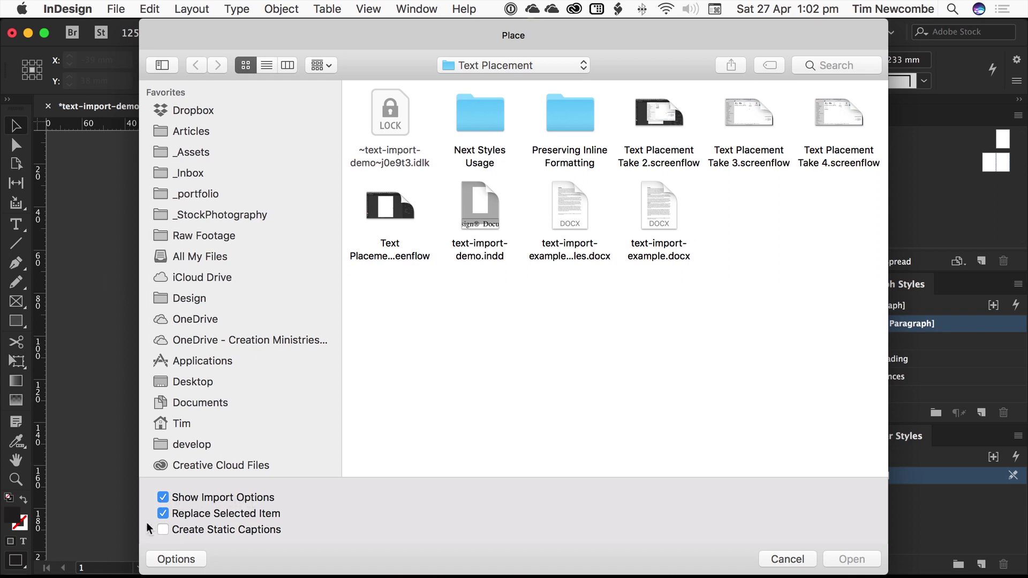
{"action": "left_click", "coordinate": [163, 513]}
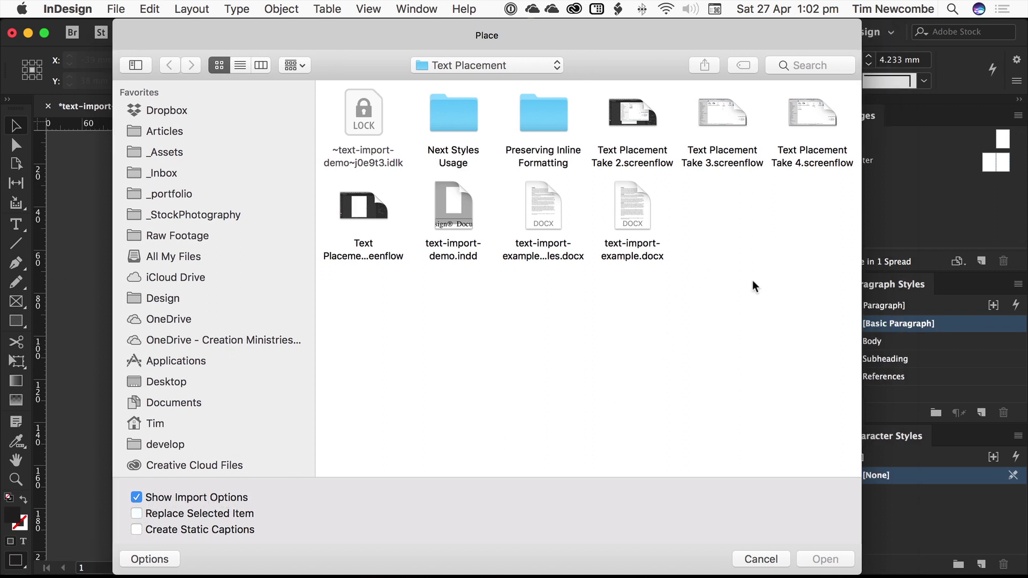
- Choose text-import-example-styles.docx and set its Word import options to customize style import
{"action": "left_click", "coordinate": [535, 192]}
{"action": "left_click", "coordinate": [844, 559]}
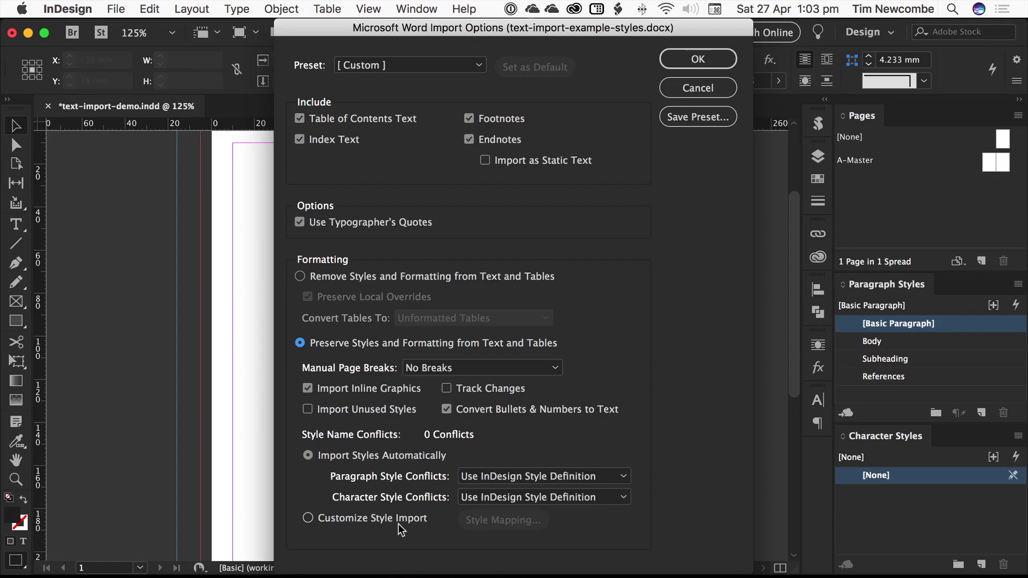
{"action": "left_click", "coordinate": [308, 518]}
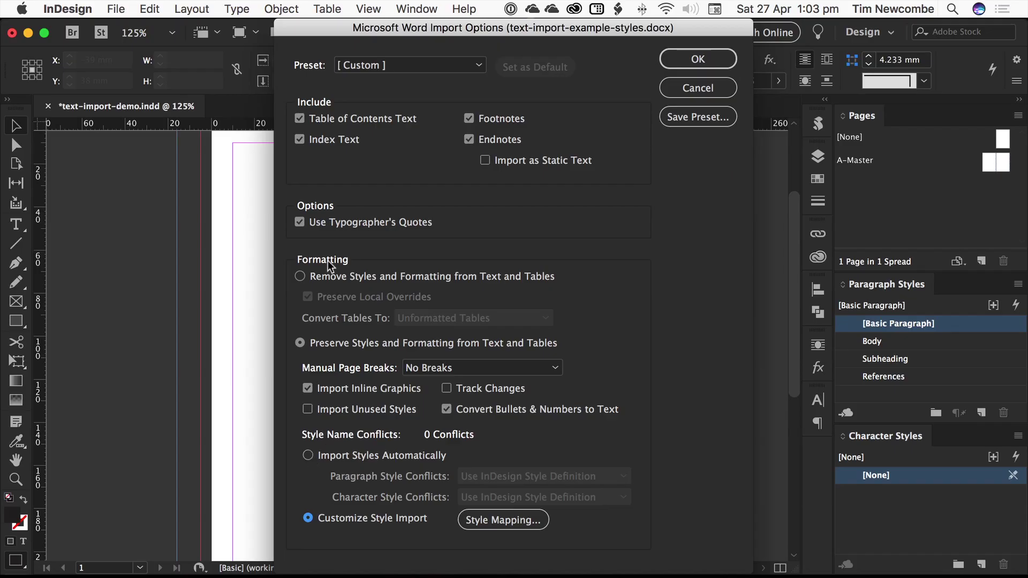
- Set the Word import to remove styles and formatting but preserve local overrides, and confirm
{"action": "left_click", "coordinate": [300, 277]}
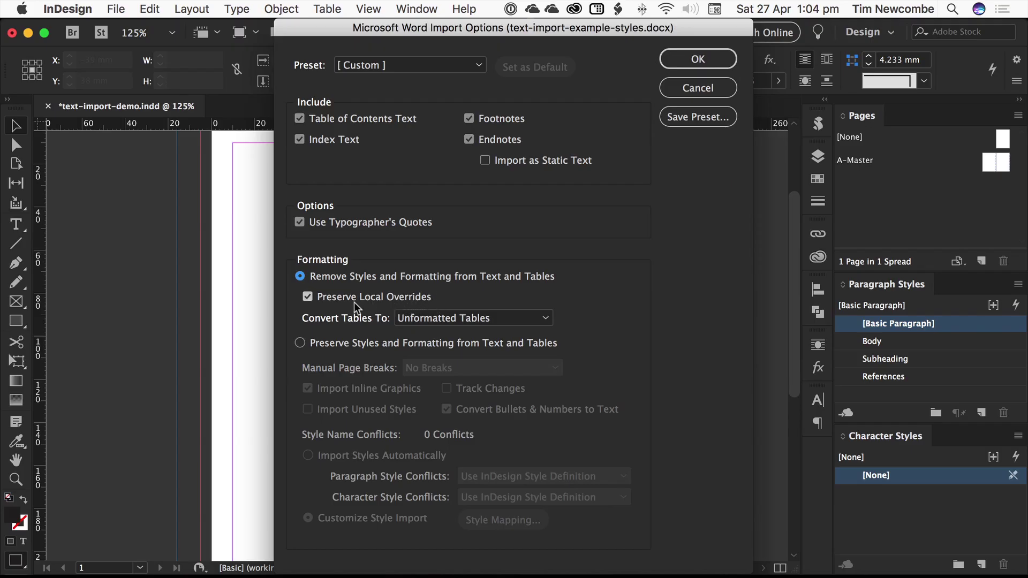
{"action": "left_click", "coordinate": [428, 301]}
{"action": "left_click", "coordinate": [307, 297]}
{"action": "left_click", "coordinate": [711, 60]}
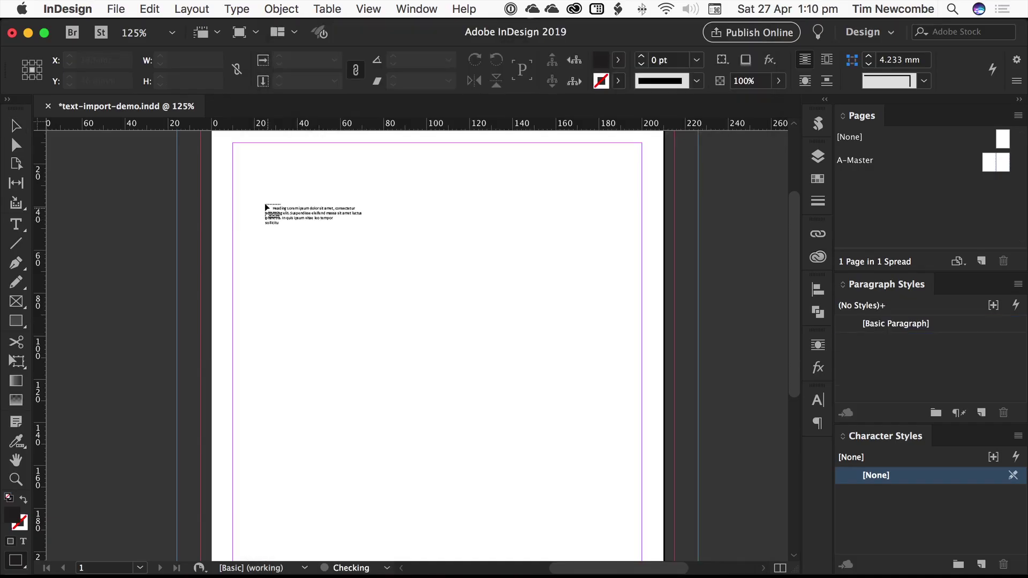
- Place the text in a frame filling the margins, deselect it, and switch to Word
{"action": "left_click", "coordinate": [234, 143]}
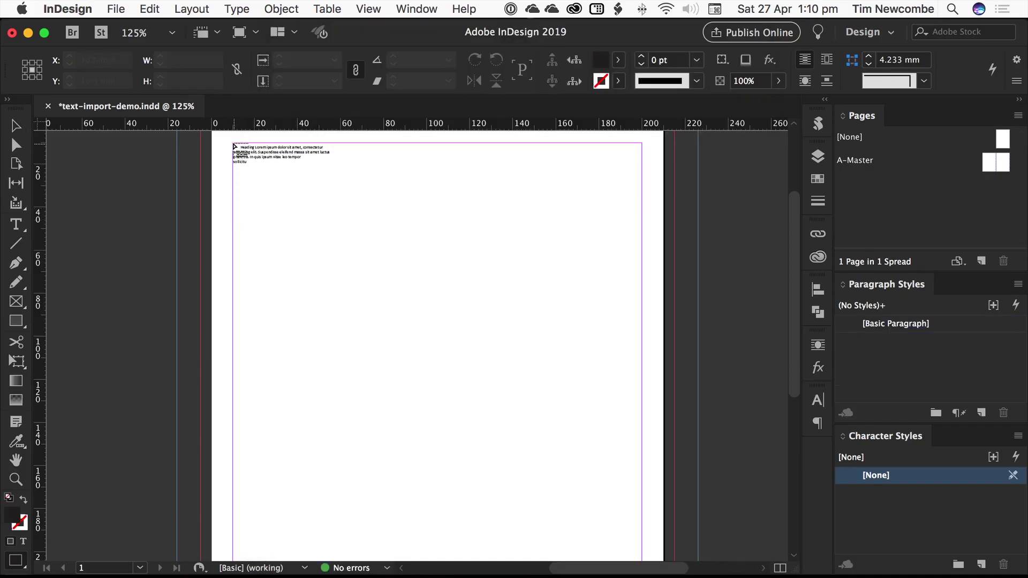
{"action": "left_click", "coordinate": [232, 143]}
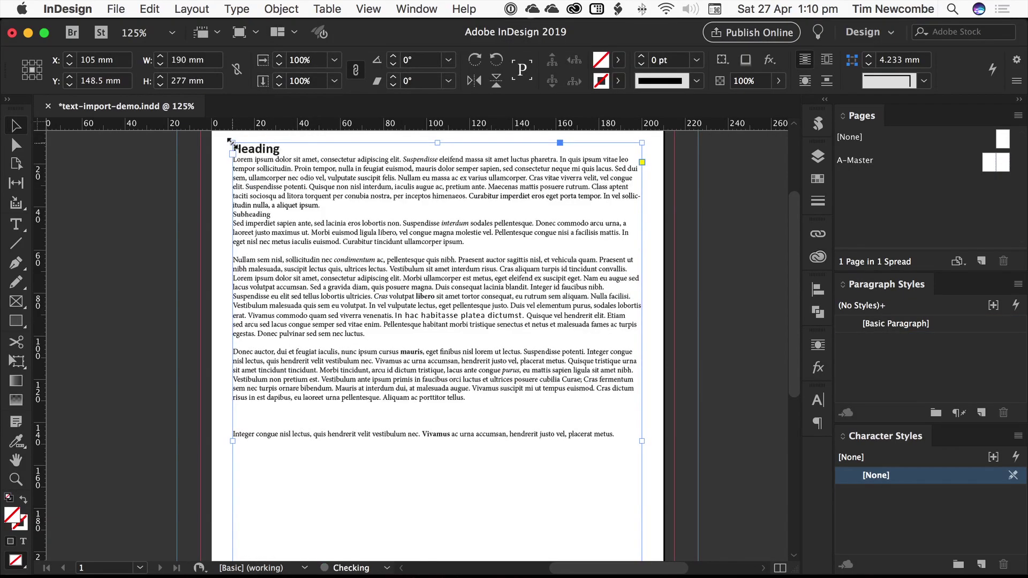
{"action": "left_click", "coordinate": [708, 303]}
{"action": "mouse_move", "coordinate": [503, 576]}
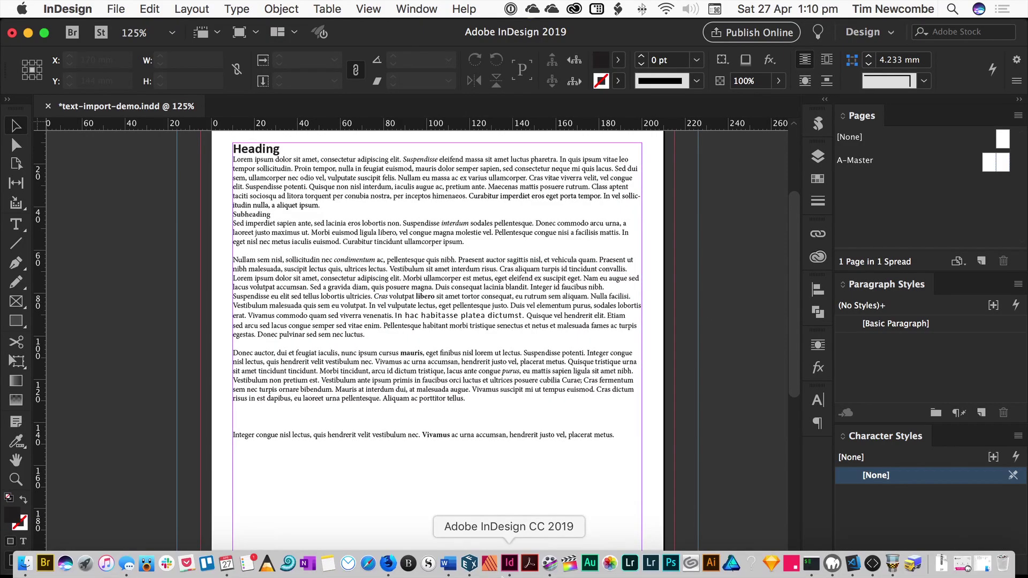
{"action": "left_click", "coordinate": [449, 564]}
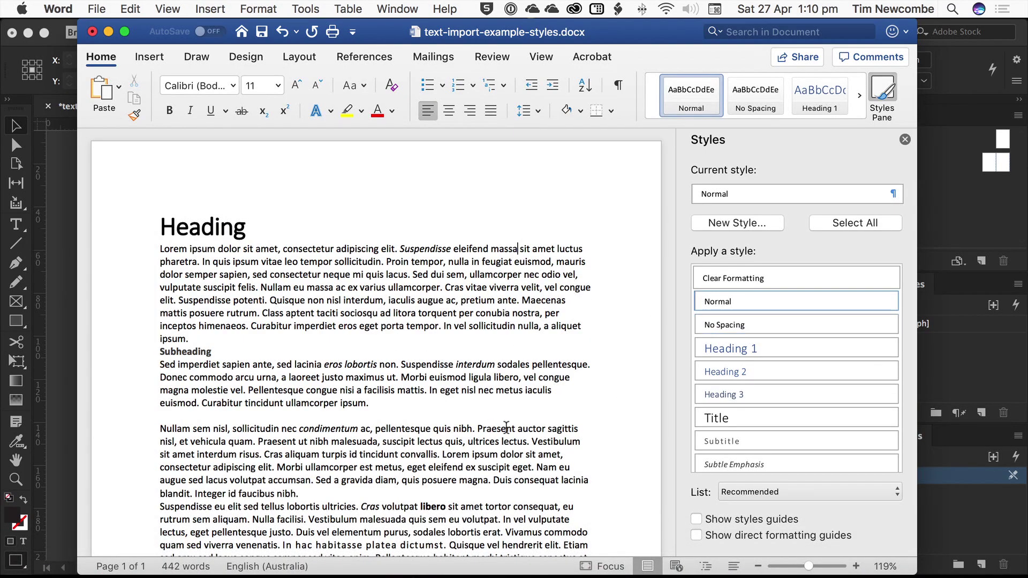
- Return to the InDesign layout text-import-demo.indd with the placed text
{"action": "left_click", "coordinate": [55, 303]}
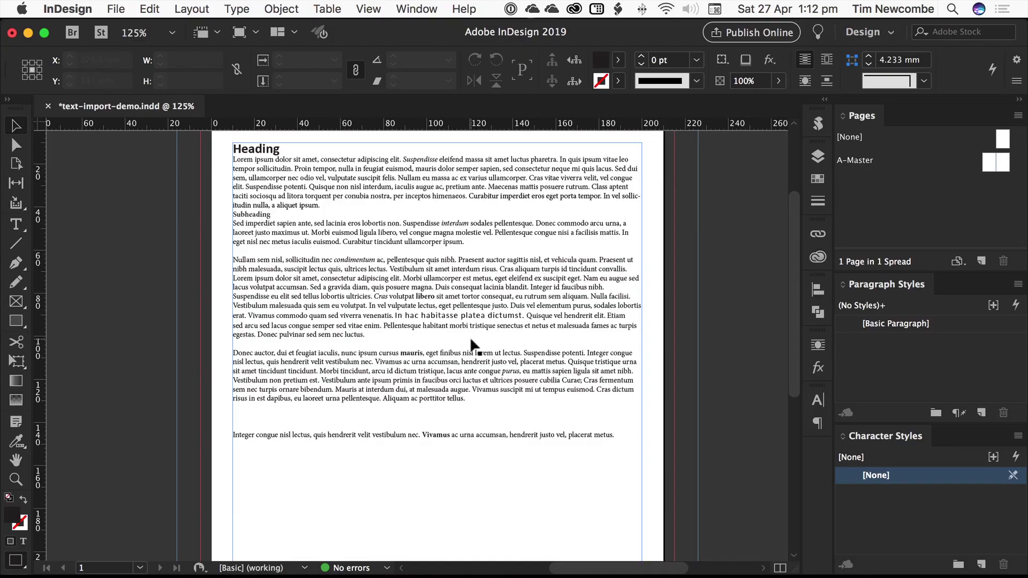
{"action": "double_click", "coordinate": [389, 188]}
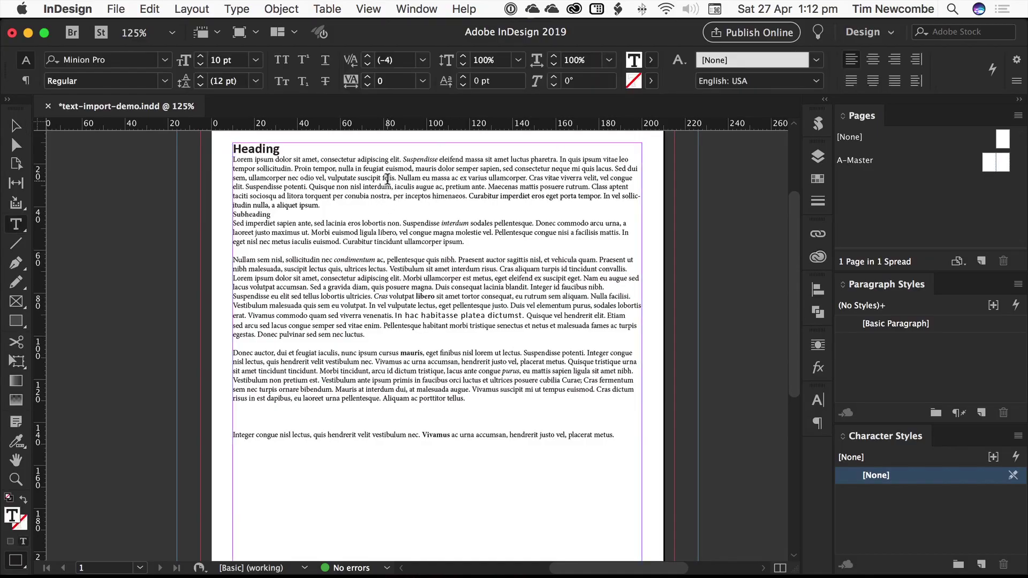
{"action": "left_click_drag", "start_coordinate": [233, 159], "coordinate": [321, 205]}
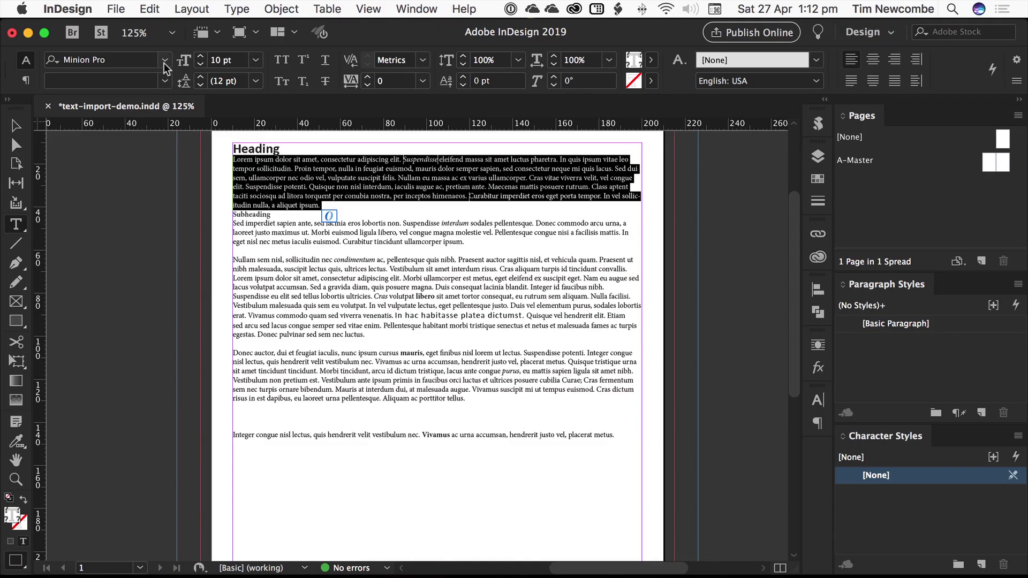
{"action": "left_click", "coordinate": [97, 198]}
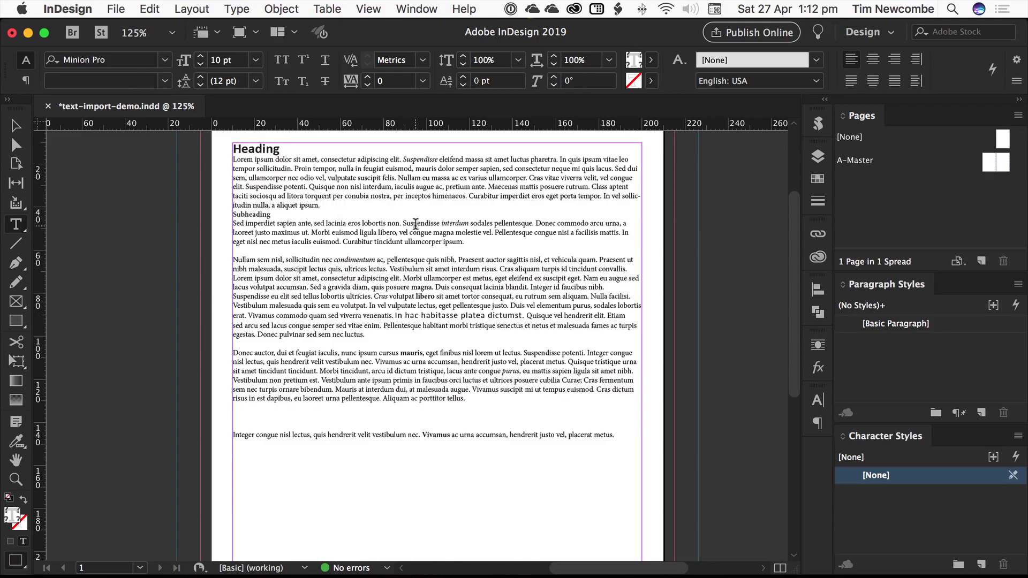
{"action": "key", "text": "v"}
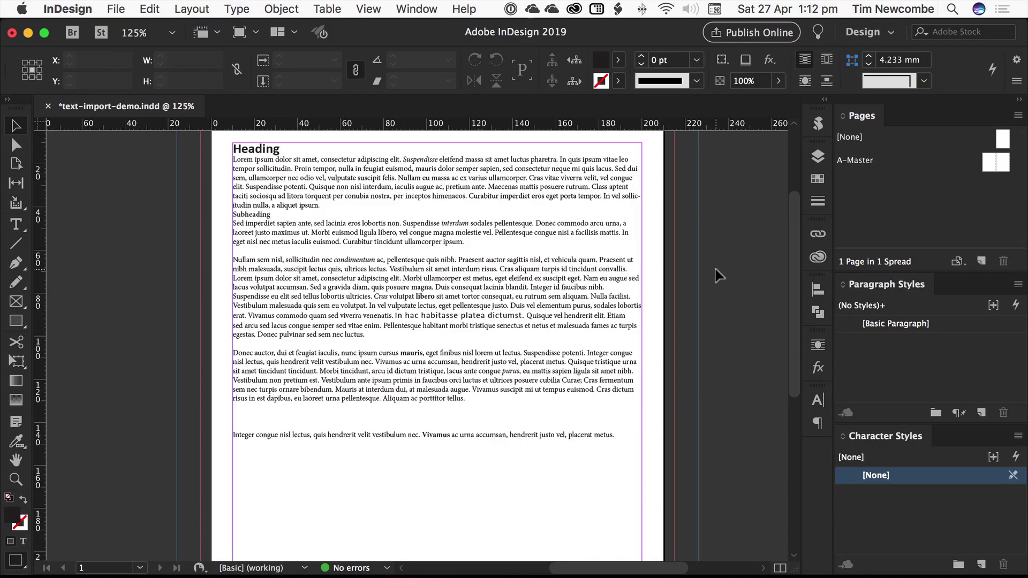
{"action": "key", "text": "t"}
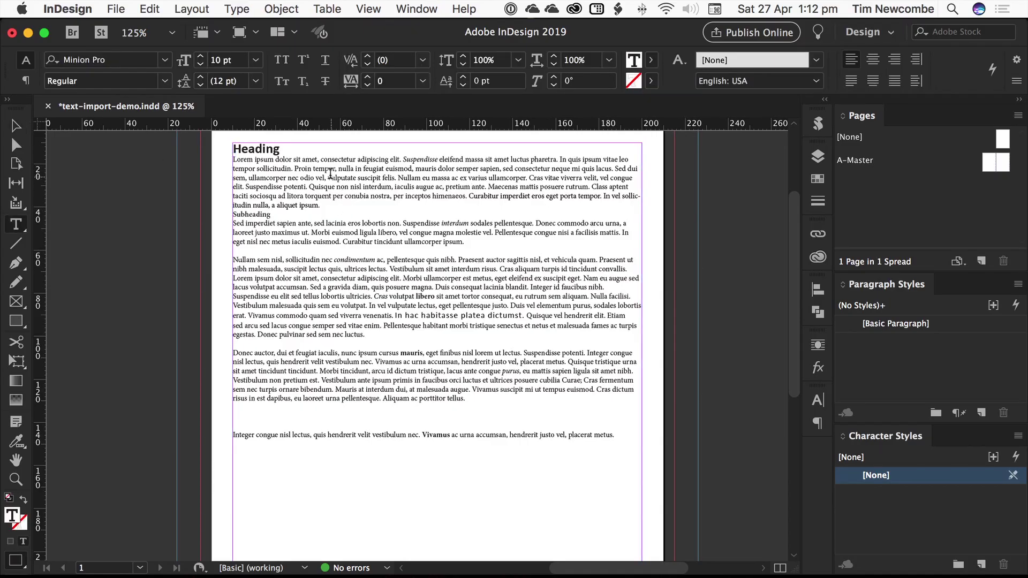
{"action": "left_click", "coordinate": [331, 175]}
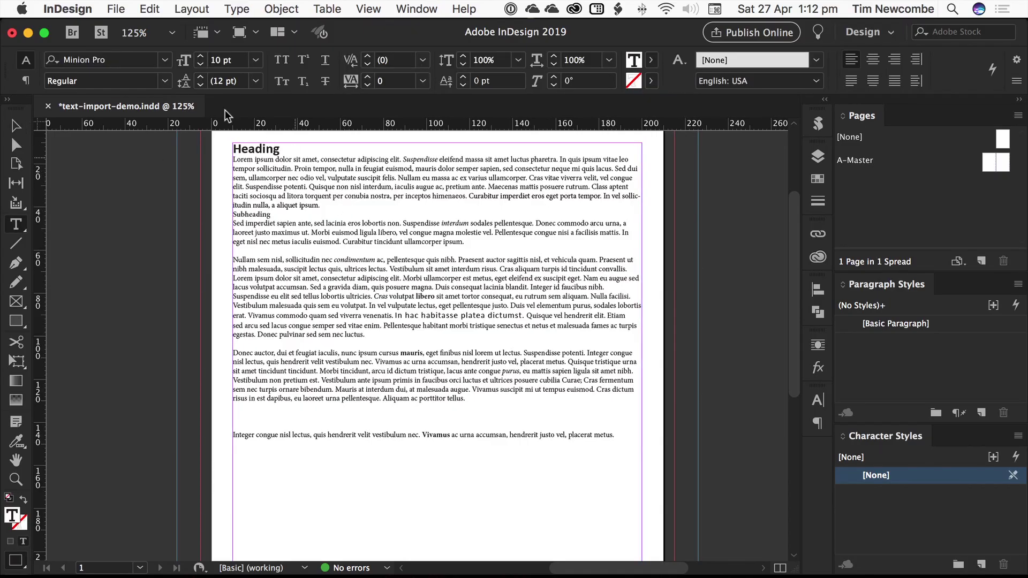
{"action": "left_click", "coordinate": [16, 127]}
{"action": "left_click", "coordinate": [59, 187]}
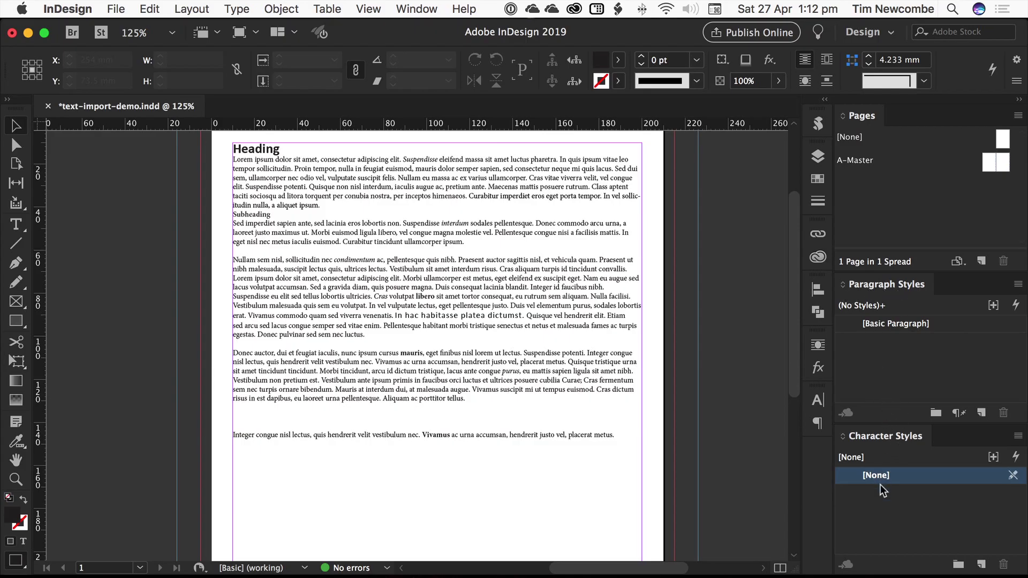
{"action": "key", "text": "t"}
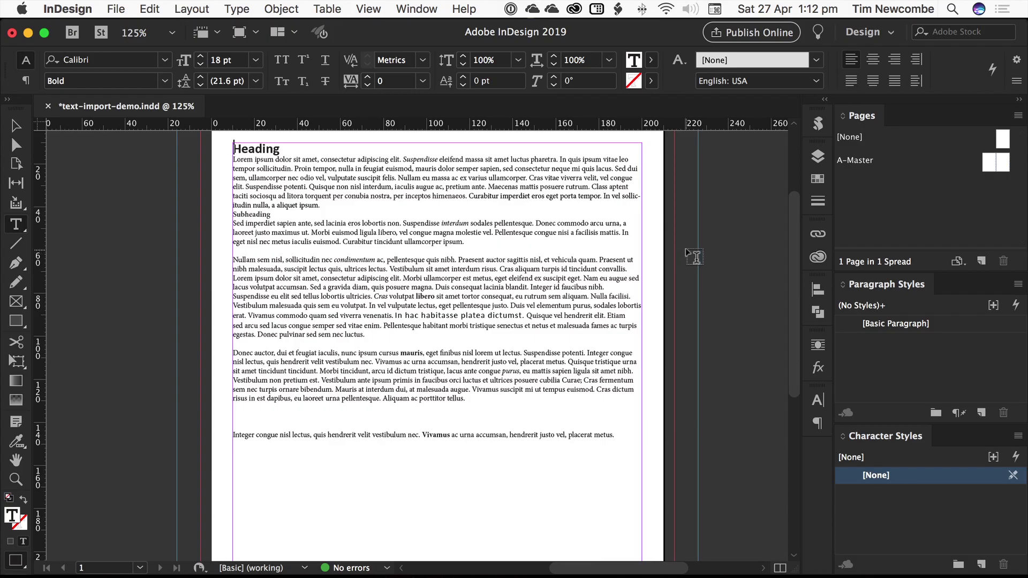
{"action": "left_click", "coordinate": [16, 127]}
{"action": "left_click", "coordinate": [96, 194]}
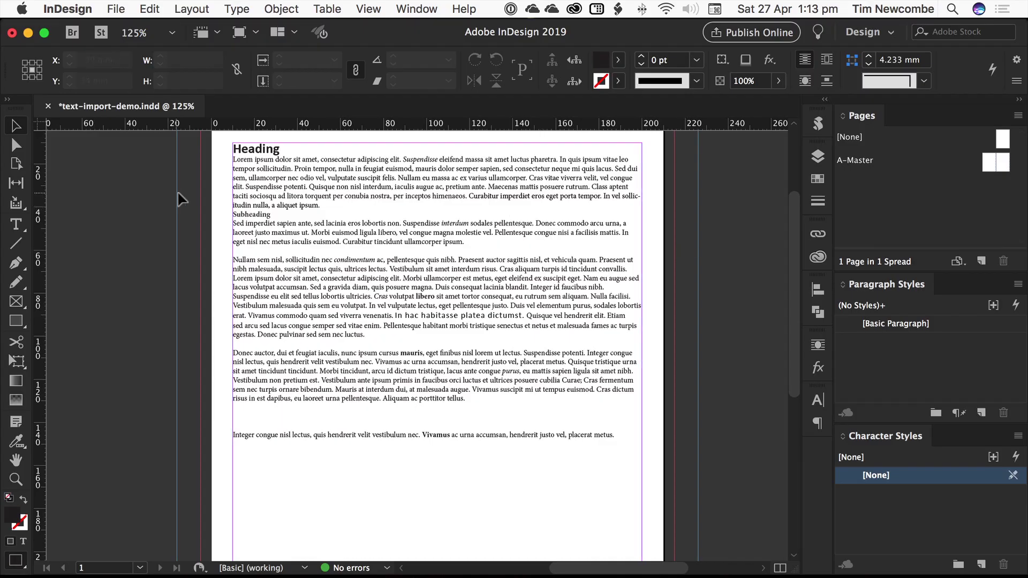
- Clear the character style selection and create three new empty character styles
{"action": "left_click", "coordinate": [925, 499]}
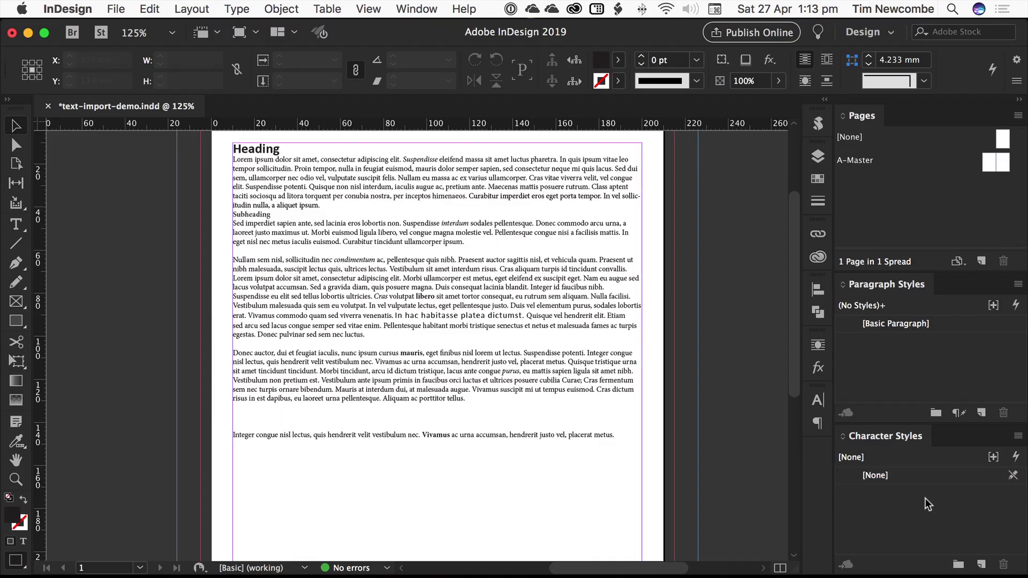
{"action": "left_click", "coordinate": [981, 564]}
{"action": "left_click", "coordinate": [982, 566]}
{"action": "left_click", "coordinate": [982, 565]}
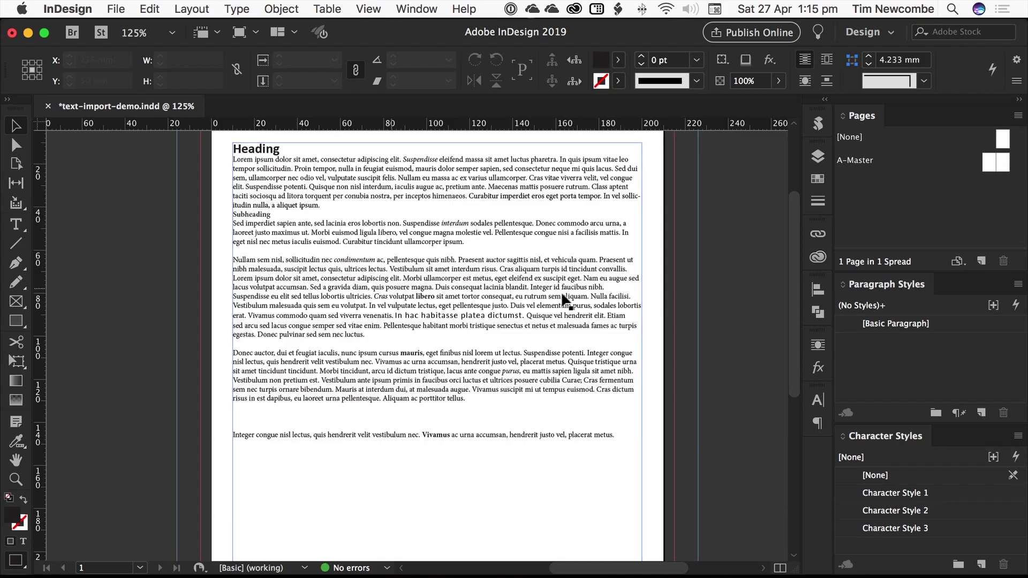
- Rename Character Style 1 to Italic and give it the Italic font style
{"action": "double_click", "coordinate": [937, 493]}
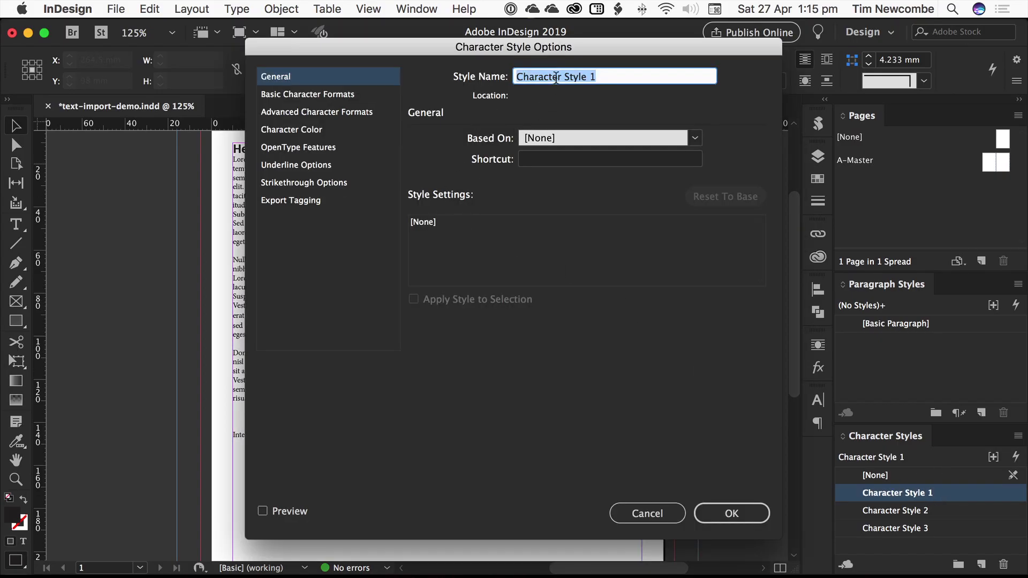
{"action": "key", "text": "BackSpace"}
{"action": "type", "text": "Italic"}
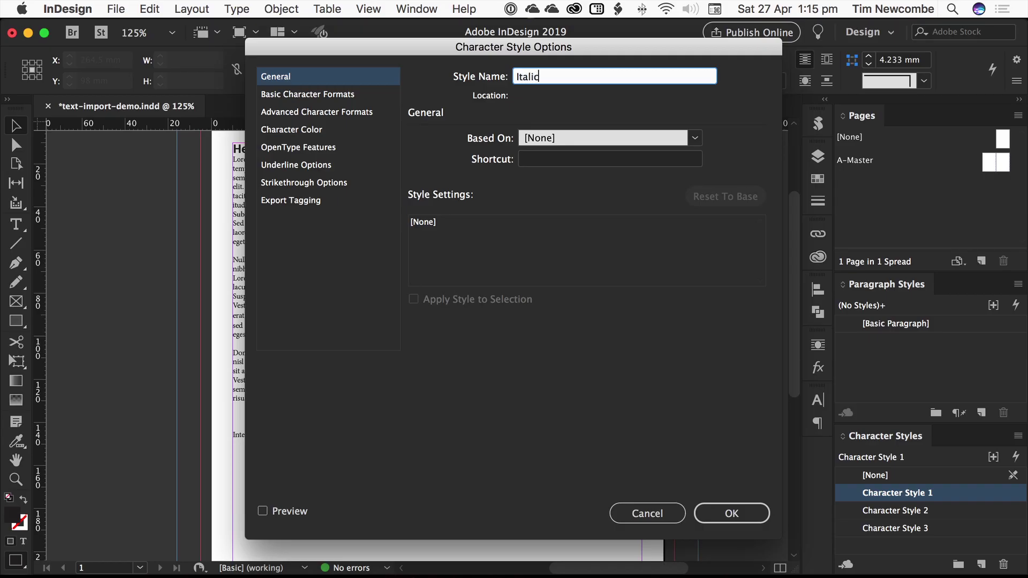
{"action": "left_click", "coordinate": [298, 96]}
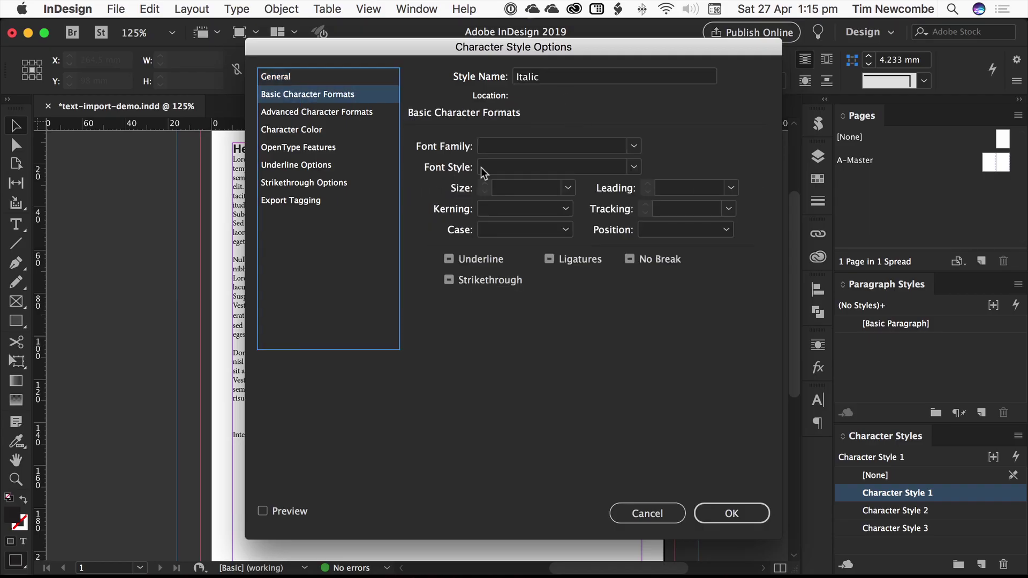
{"action": "left_click", "coordinate": [635, 167]}
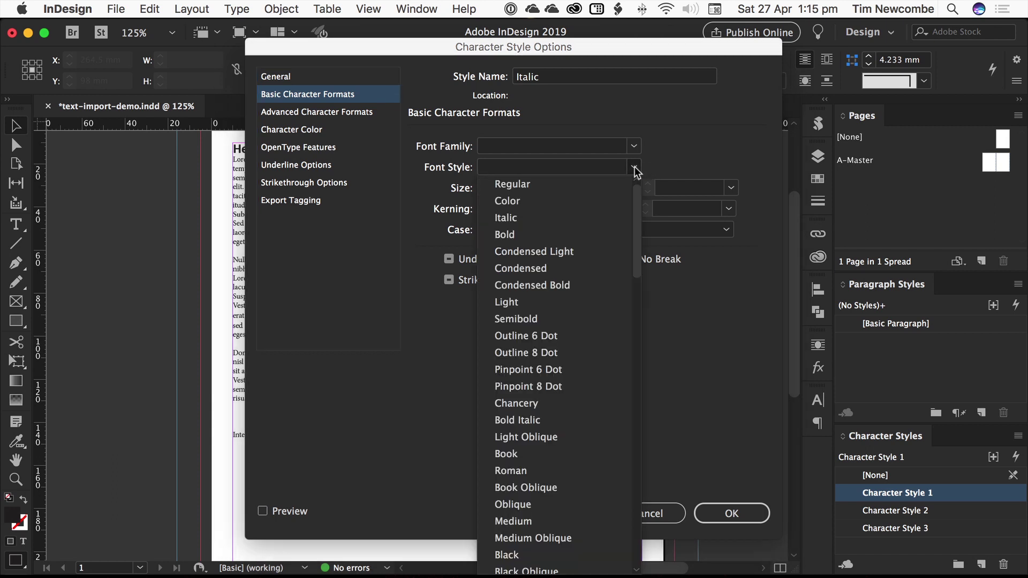
{"action": "left_click", "coordinate": [506, 220]}
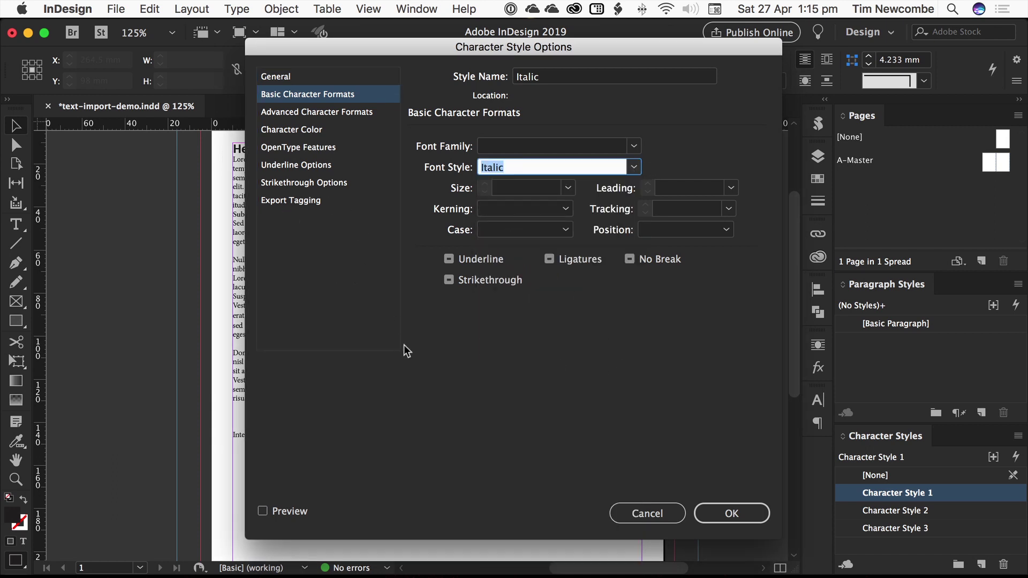
{"action": "left_click", "coordinate": [296, 76]}
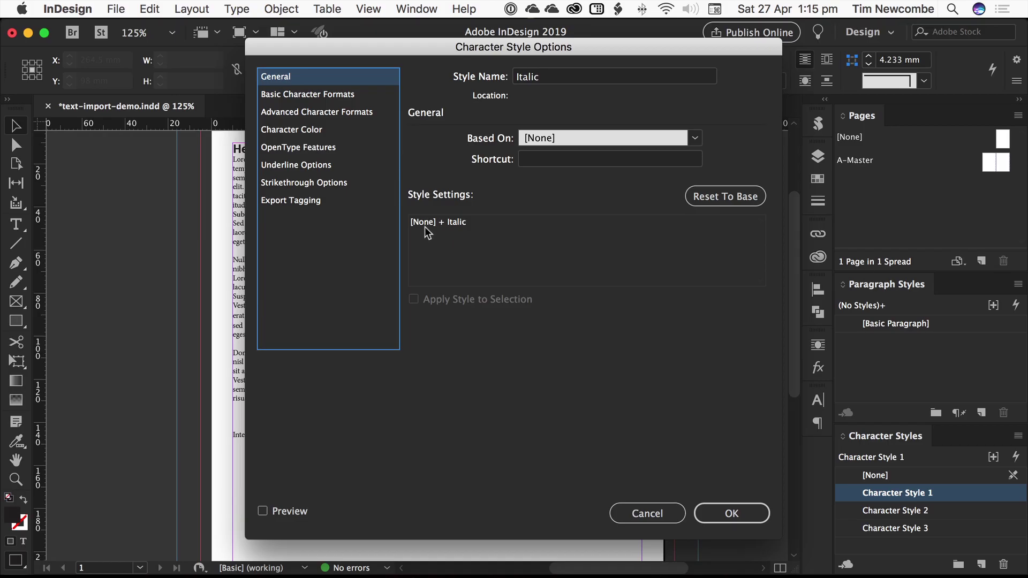
{"action": "left_click", "coordinate": [745, 512]}
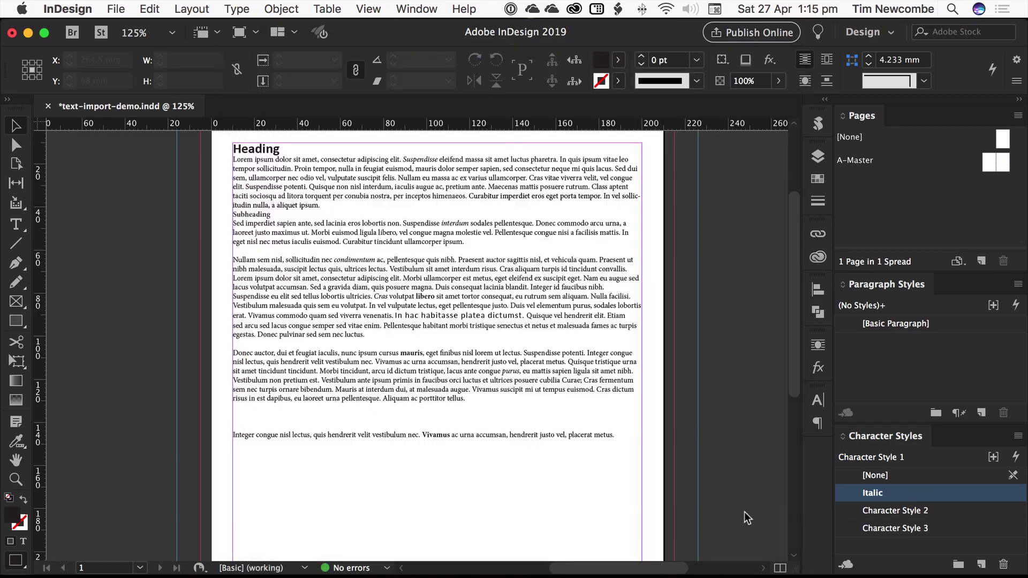
- Rename Character Style 2 to Bold and give it the Bold font style
{"action": "double_click", "coordinate": [910, 510]}
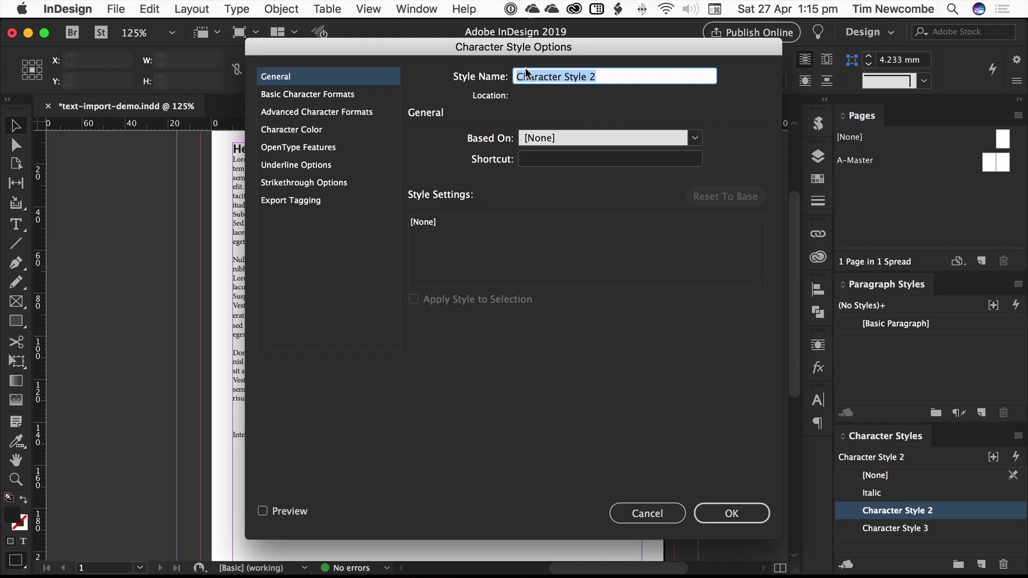
{"action": "type", "text": "Bold"}
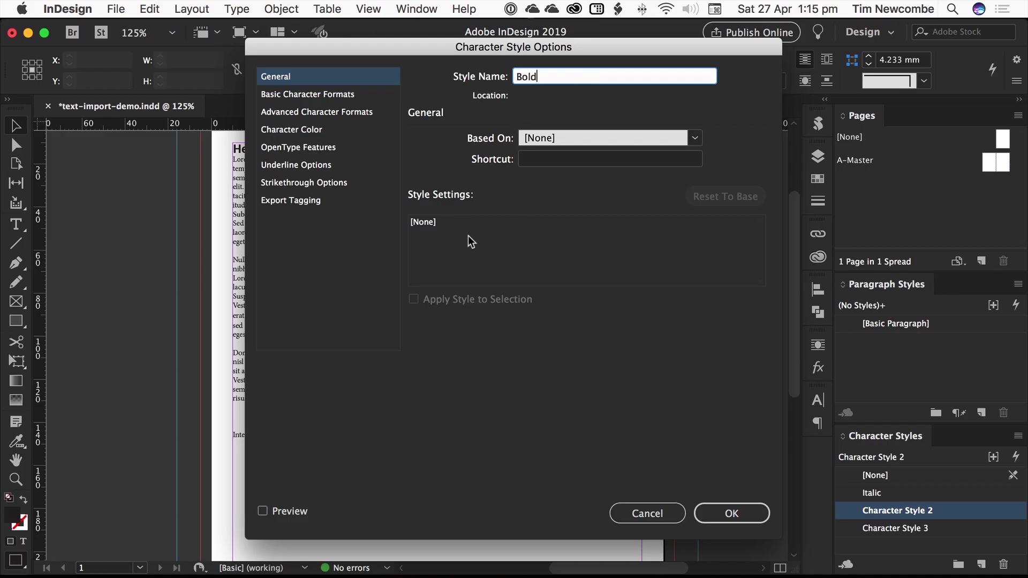
{"action": "left_click", "coordinate": [300, 94]}
{"action": "left_click", "coordinate": [634, 166]}
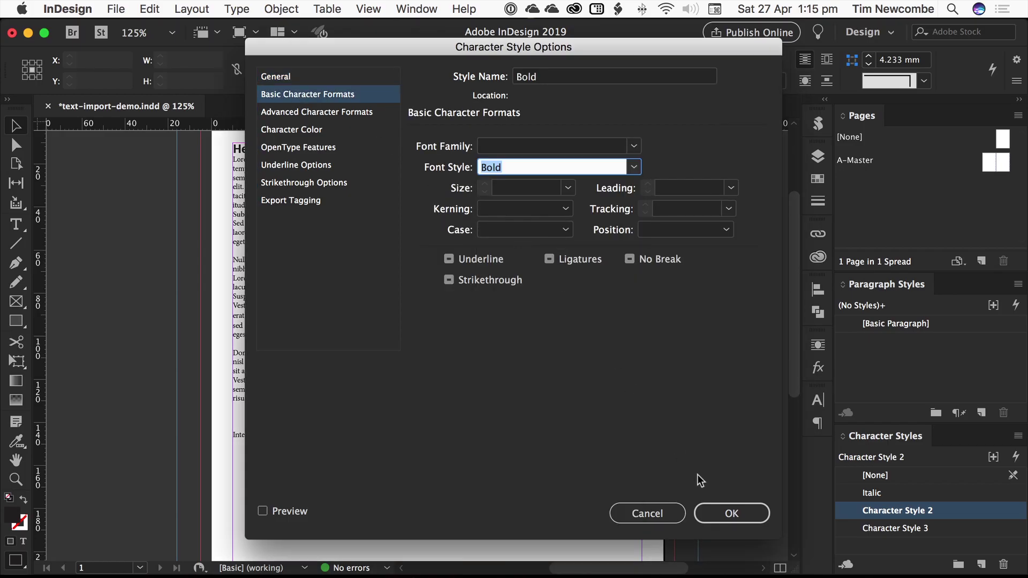
{"action": "key", "text": "Return"}
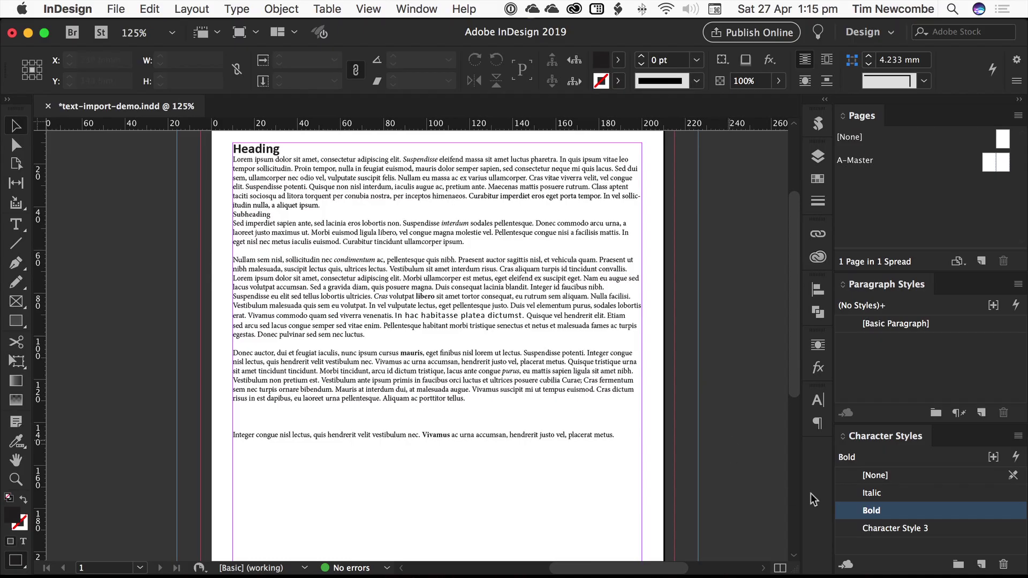
- Deselect the word Suspendisse and put the text cursor at the start of Heading
{"action": "left_click", "coordinate": [899, 529]}
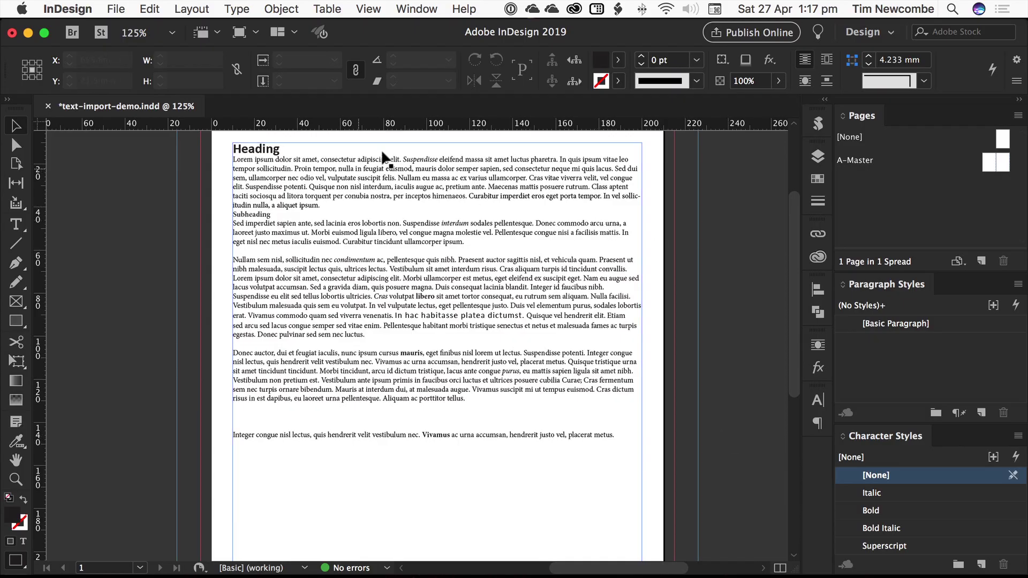
{"action": "key", "text": "t"}
{"action": "left_click_drag", "start_coordinate": [404, 159], "coordinate": [438, 160]}
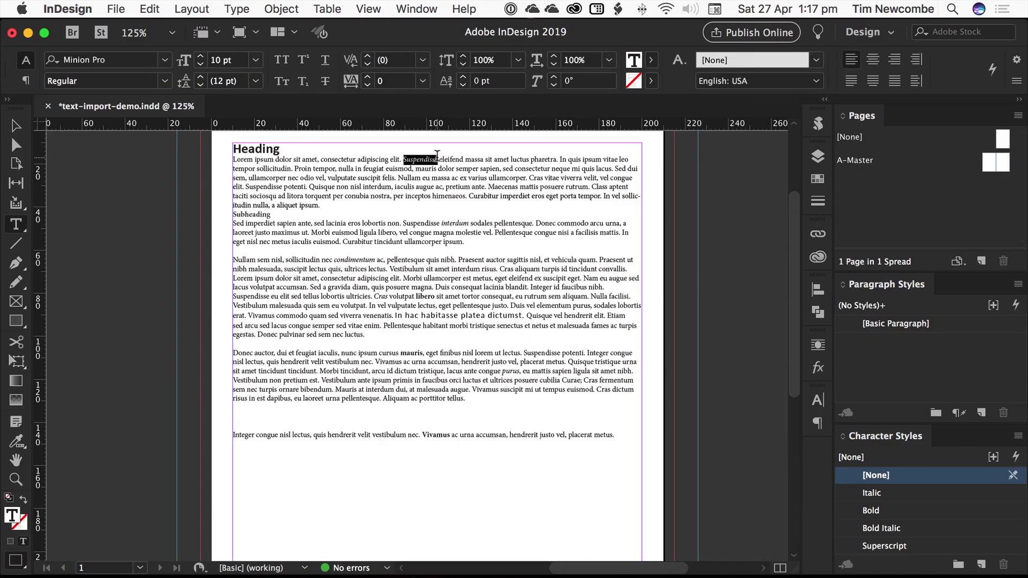
{"action": "key", "text": "Escape"}
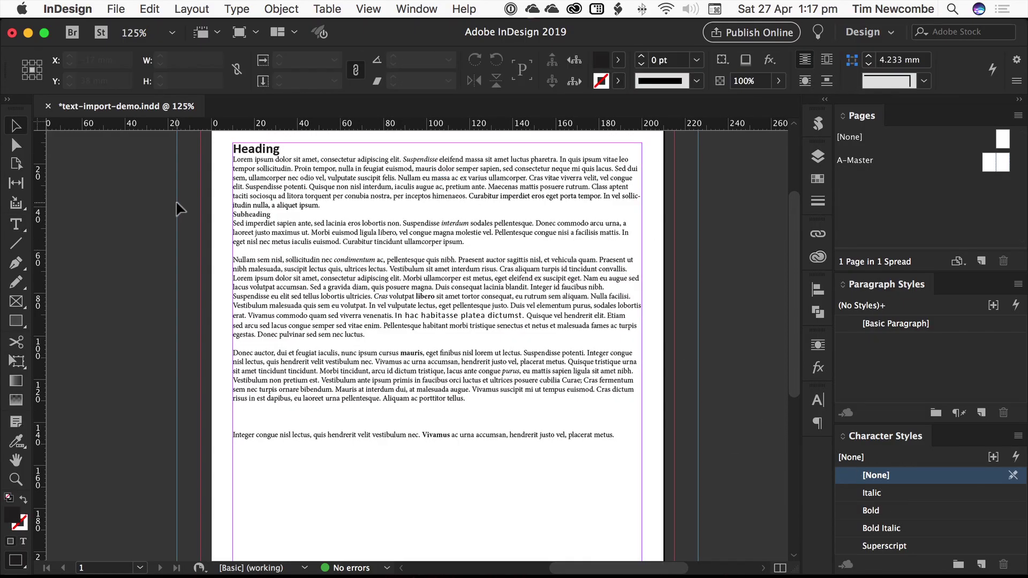
{"action": "left_click", "coordinate": [152, 208]}
{"action": "double_click", "coordinate": [235, 148]}
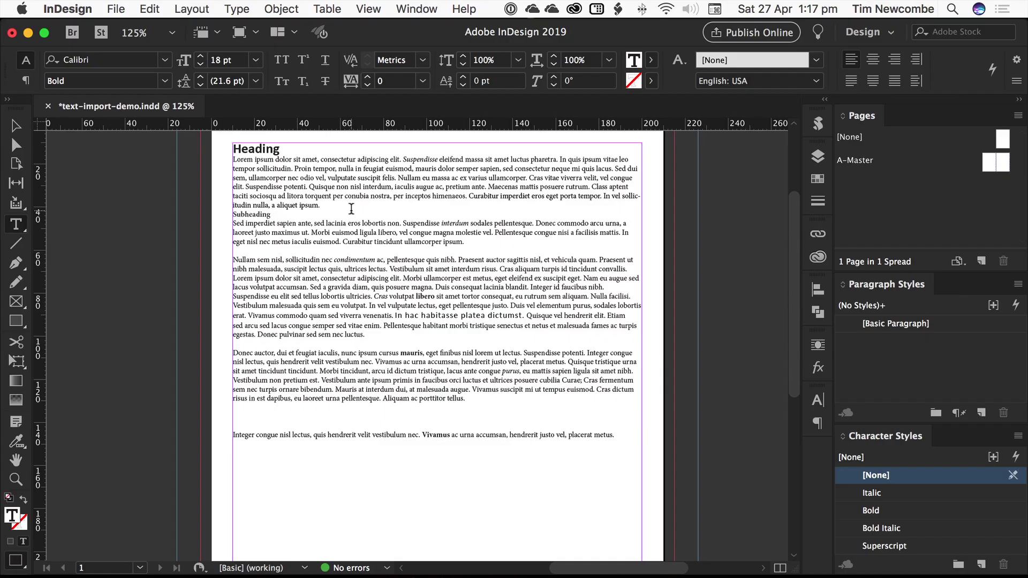
{"action": "key", "text": "super"}
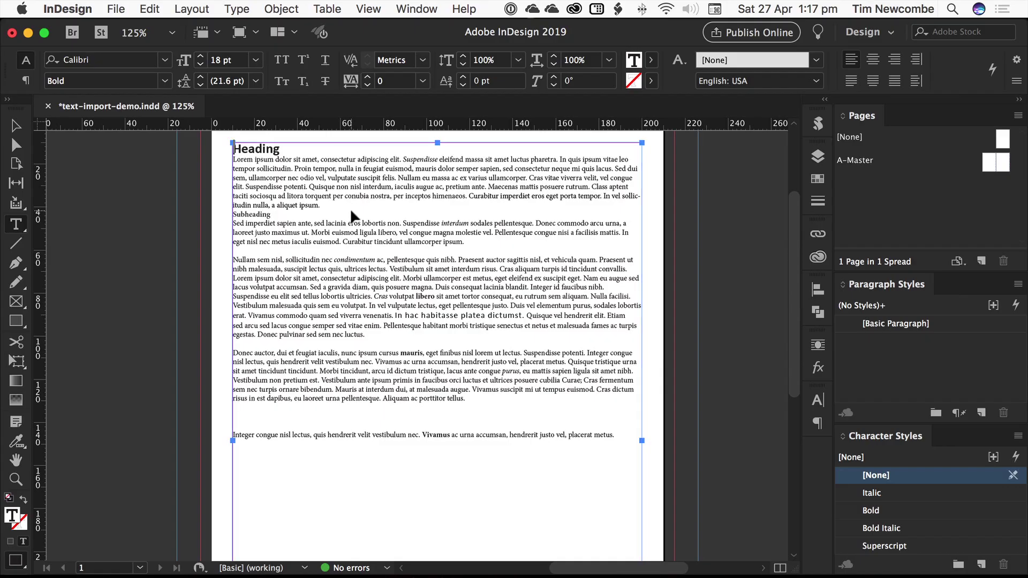
- Set the Find/Change search format to Basic Character Formats font style Italic
{"action": "key", "text": "super+f"}
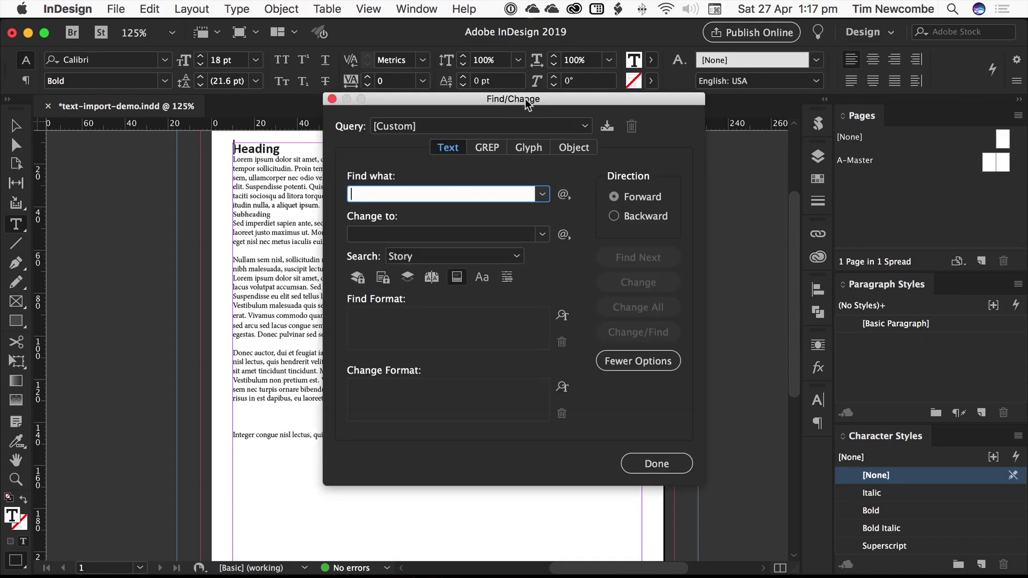
{"action": "left_click_drag", "start_coordinate": [526, 98], "coordinate": [470, 104]}
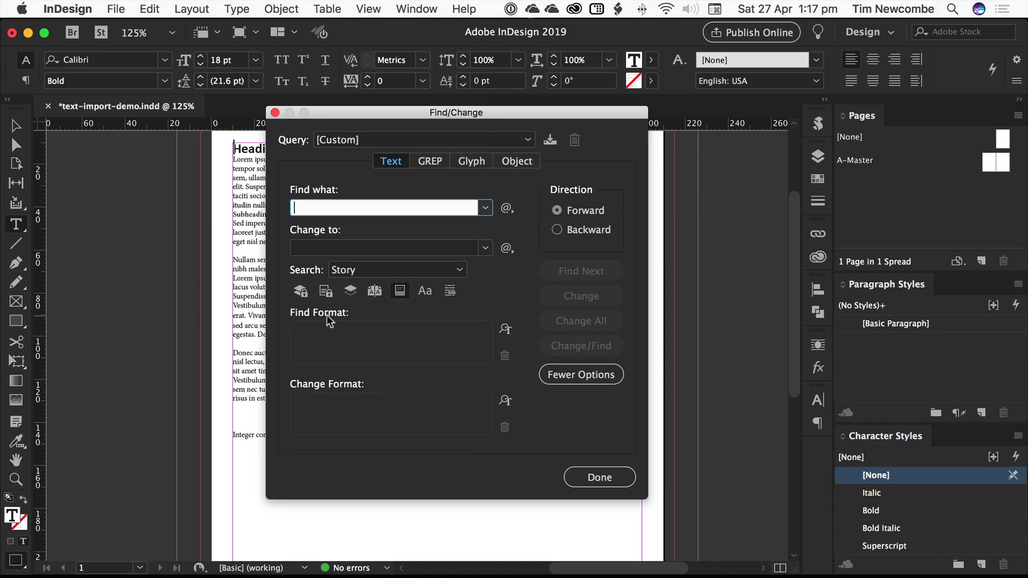
{"action": "left_click", "coordinate": [506, 331]}
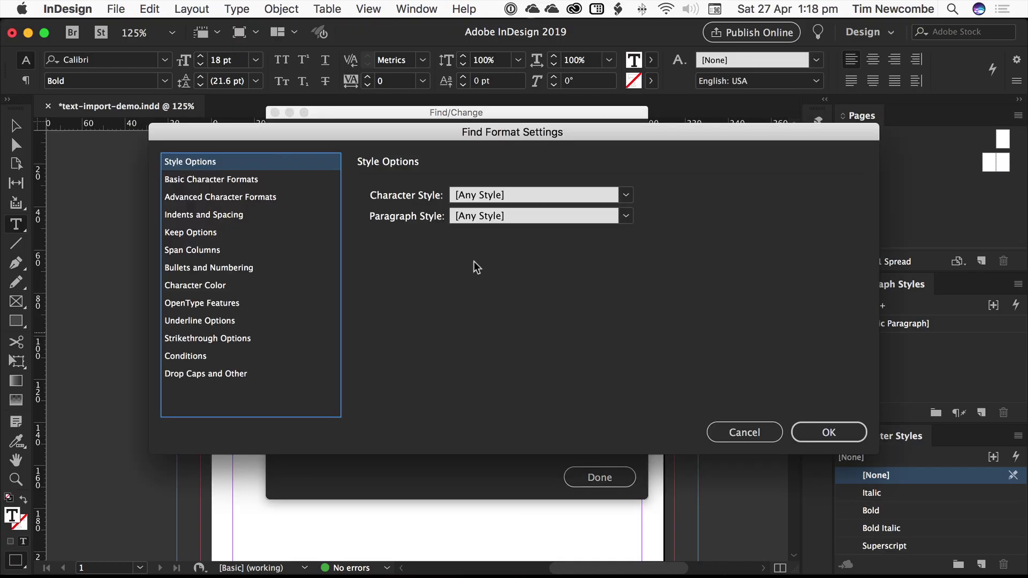
{"action": "left_click", "coordinate": [180, 180]}
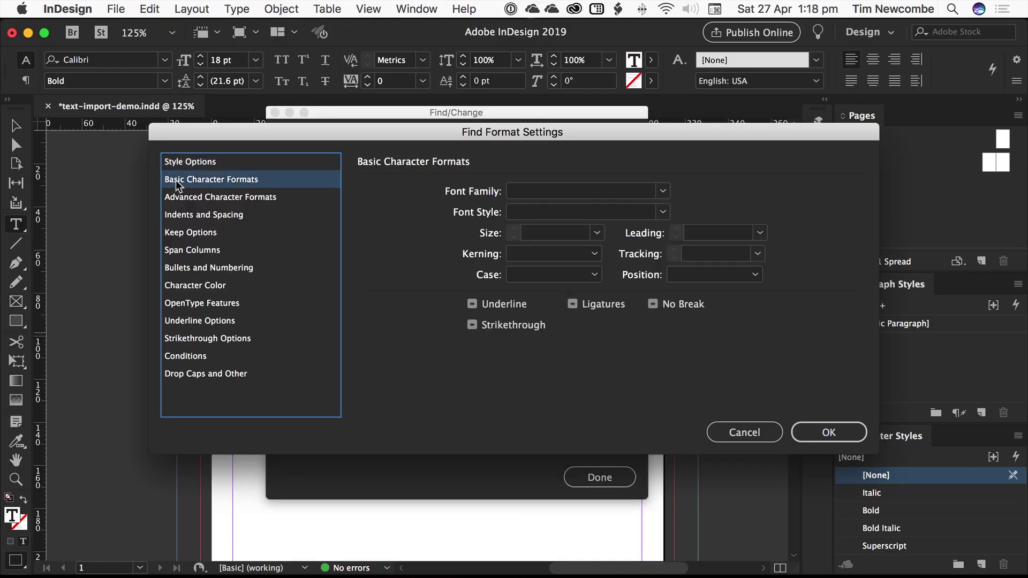
{"action": "left_click", "coordinate": [653, 213]}
{"action": "left_click", "coordinate": [555, 265]}
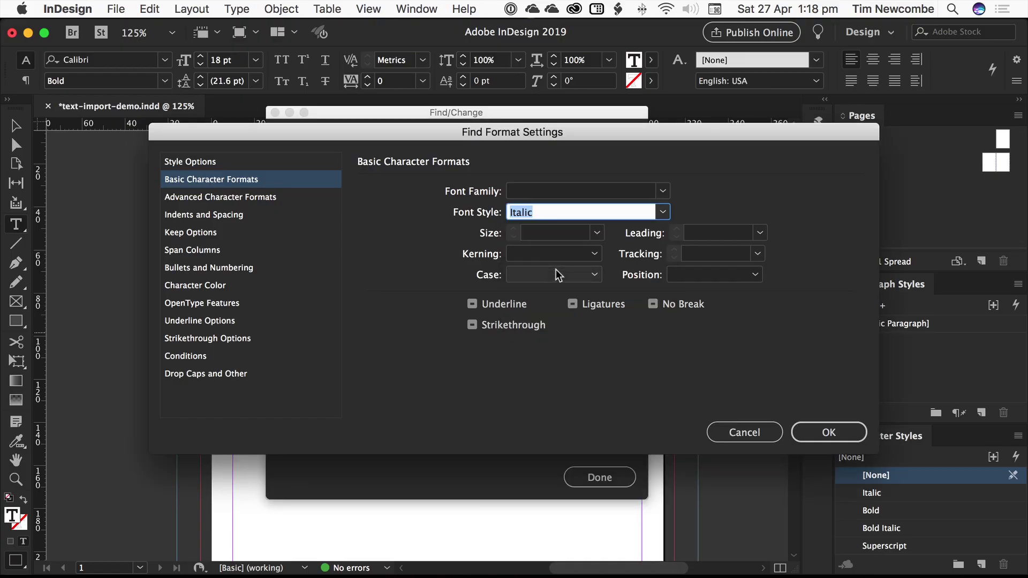
{"action": "left_click", "coordinate": [842, 429]}
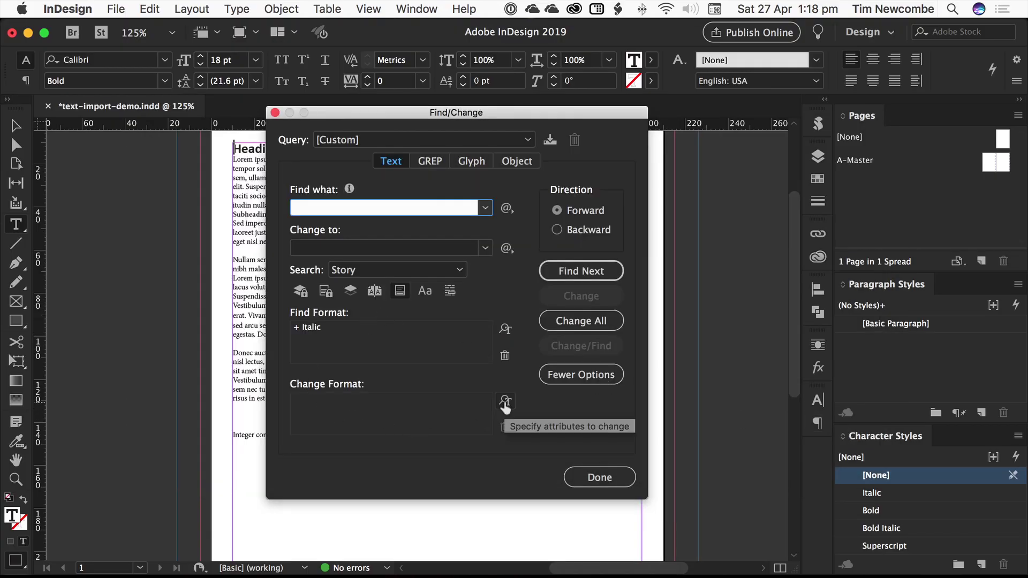
- Set the Change Format to the Italic character style
{"action": "left_click", "coordinate": [505, 402]}
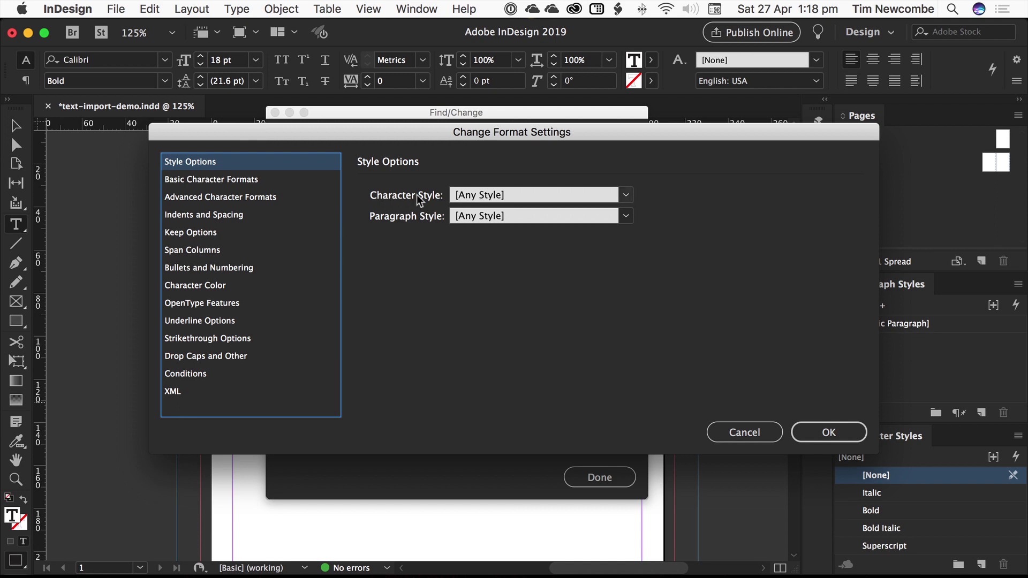
{"action": "left_click", "coordinate": [632, 195]}
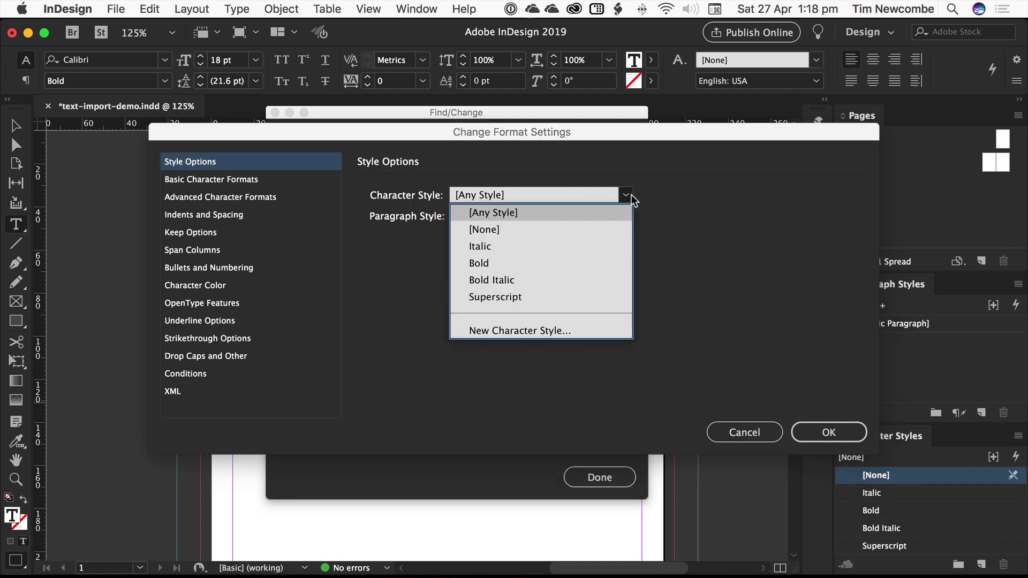
{"action": "left_click", "coordinate": [518, 244]}
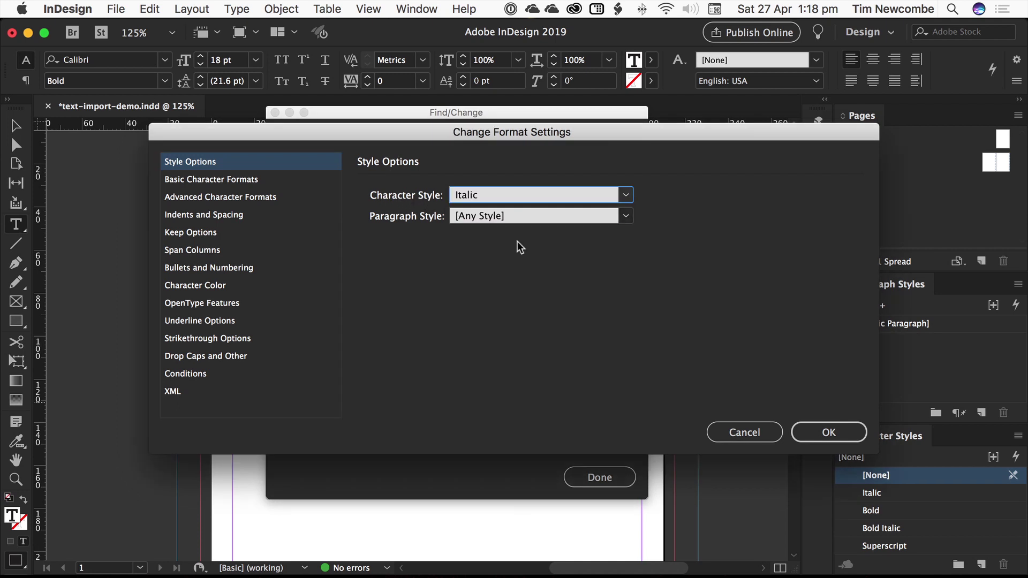
{"action": "left_click", "coordinate": [847, 441]}
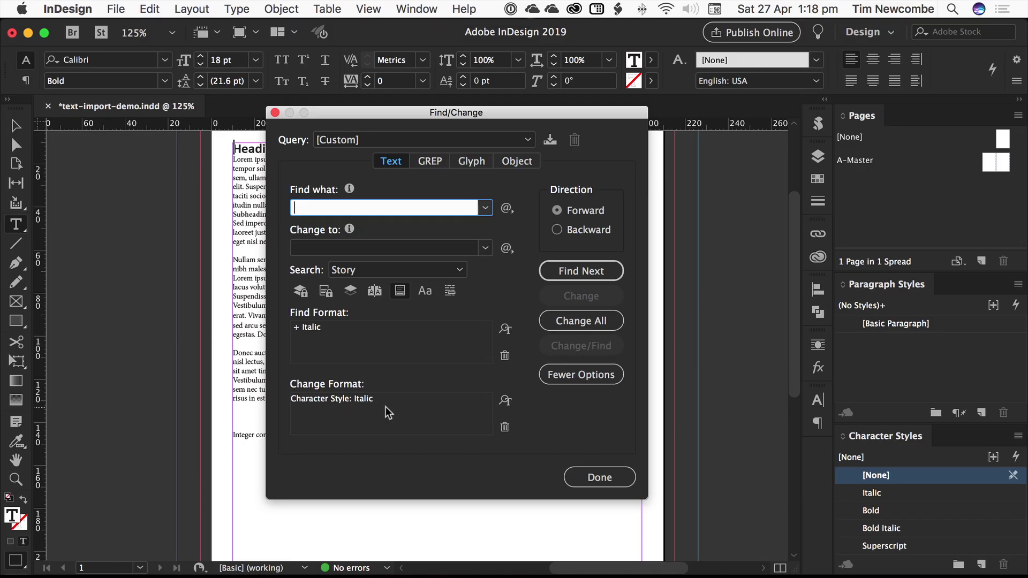
- Step through the italic matches, then change all five to the Italic character style
{"action": "left_click", "coordinate": [580, 268]}
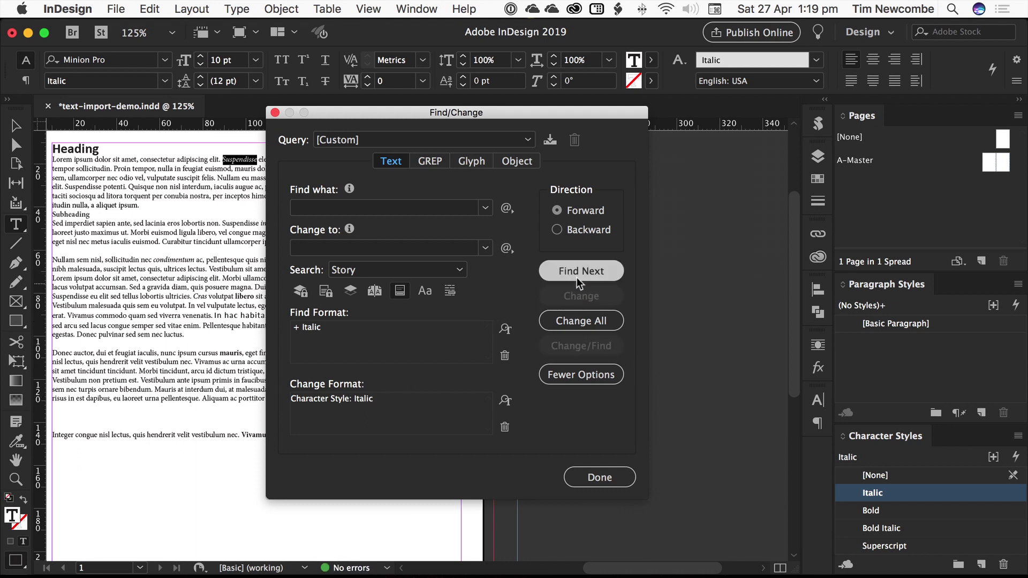
{"action": "left_click", "coordinate": [578, 275]}
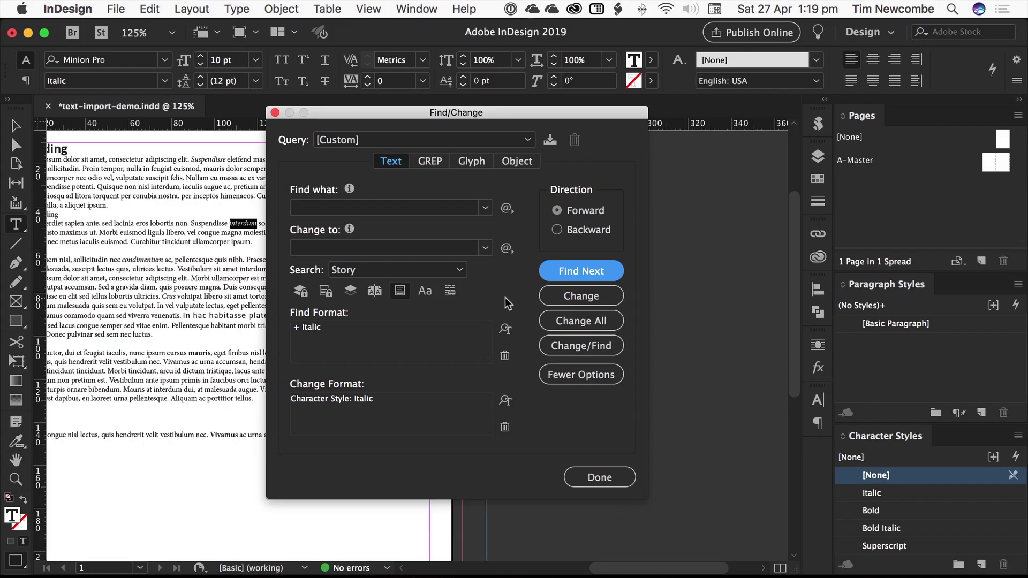
{"action": "left_click", "coordinate": [579, 317]}
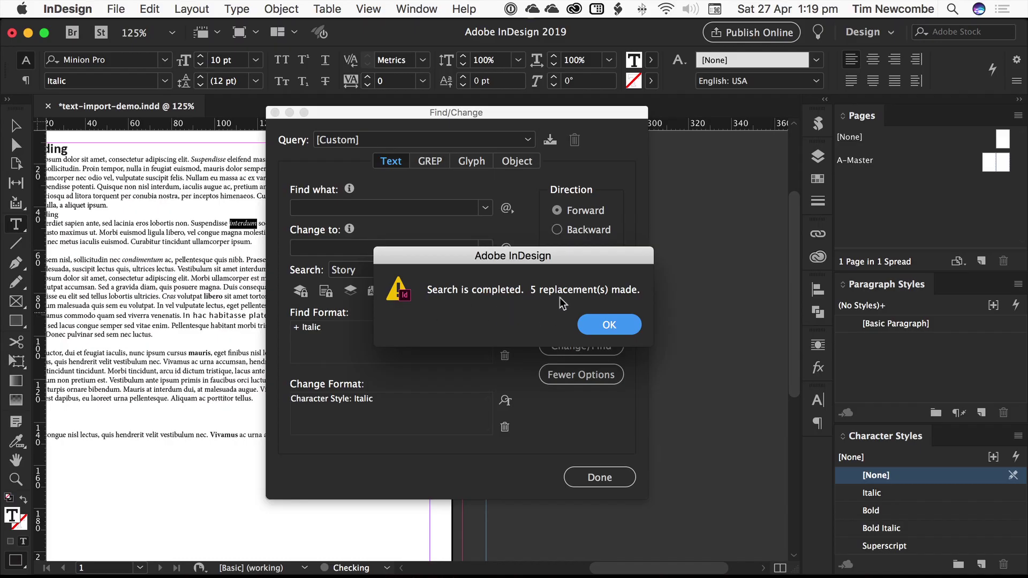
- Dismiss the replacement report and switch the search format's font style to Bold
{"action": "left_click", "coordinate": [611, 324]}
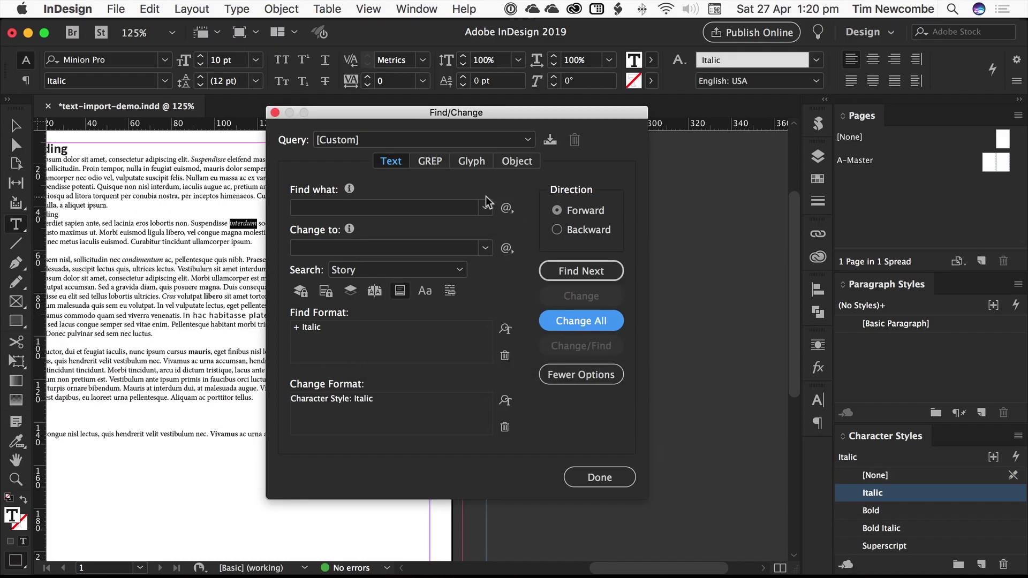
{"action": "left_click", "coordinate": [504, 330]}
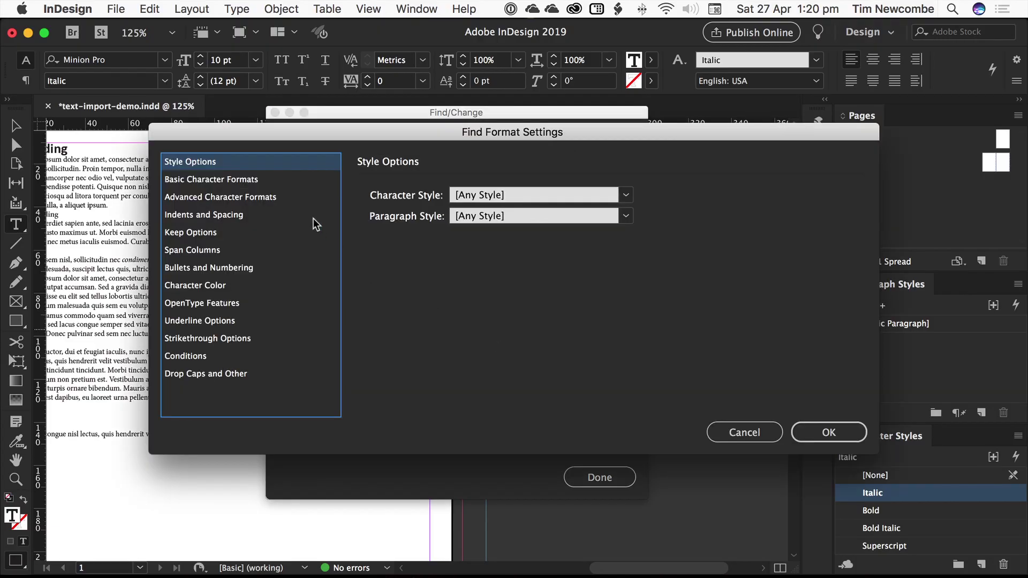
{"action": "left_click", "coordinate": [197, 178]}
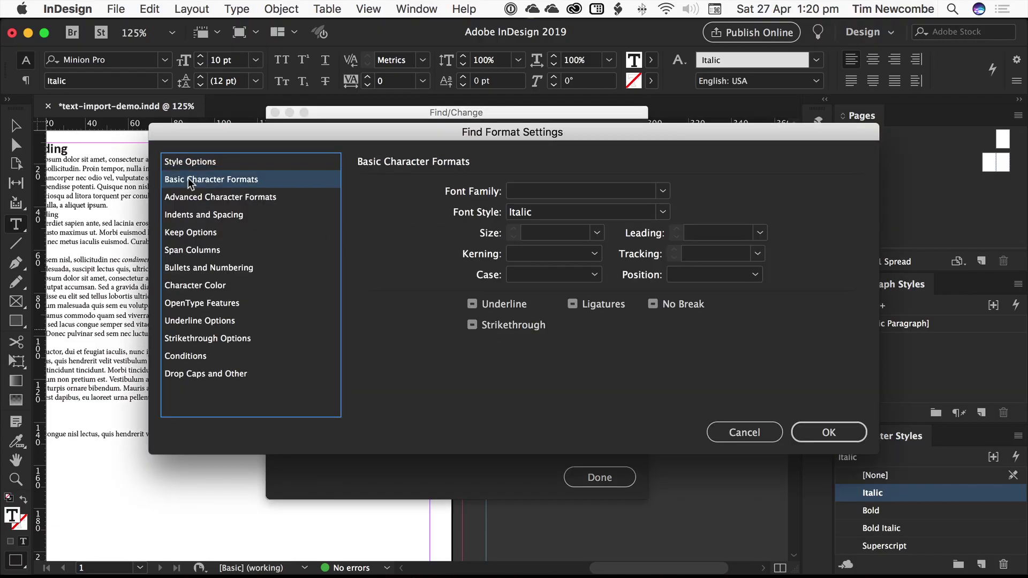
{"action": "left_click", "coordinate": [662, 211]}
{"action": "left_click", "coordinate": [544, 244]}
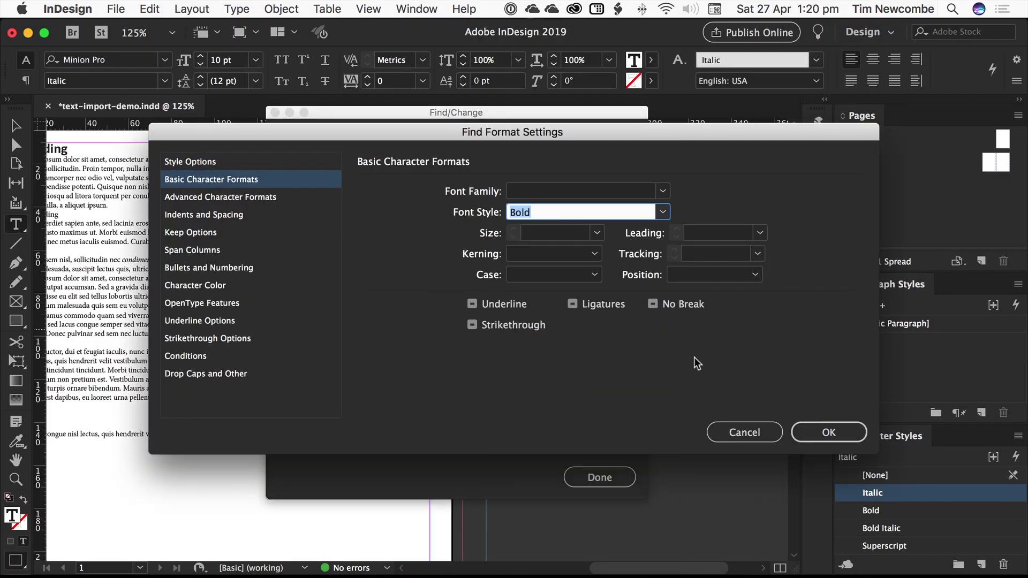
{"action": "left_click", "coordinate": [830, 431]}
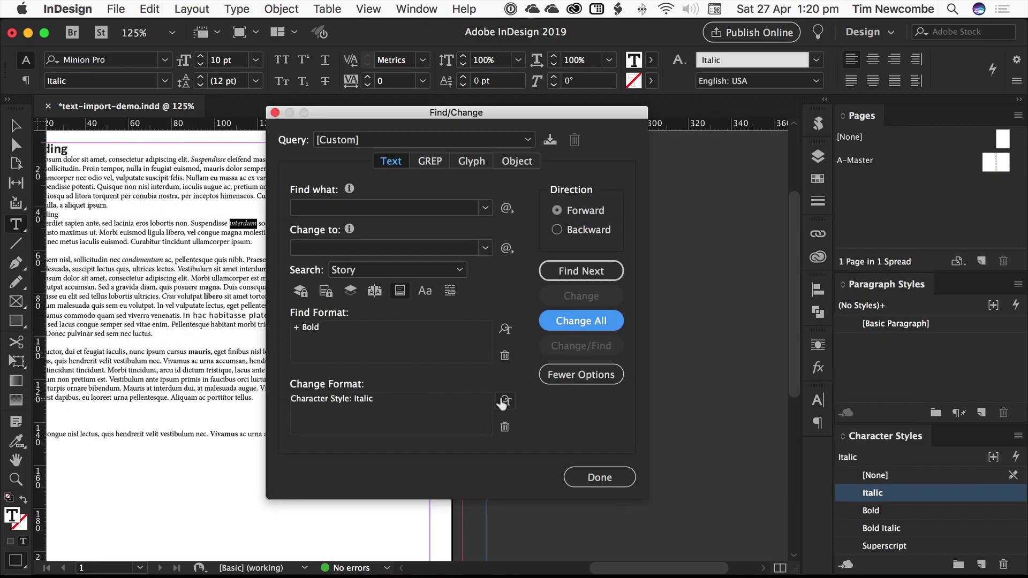
- Replace all five bold matches with the Bold character style, then close Find/Change
{"action": "left_click", "coordinate": [504, 402]}
{"action": "left_click", "coordinate": [536, 195]}
{"action": "left_click", "coordinate": [563, 213]}
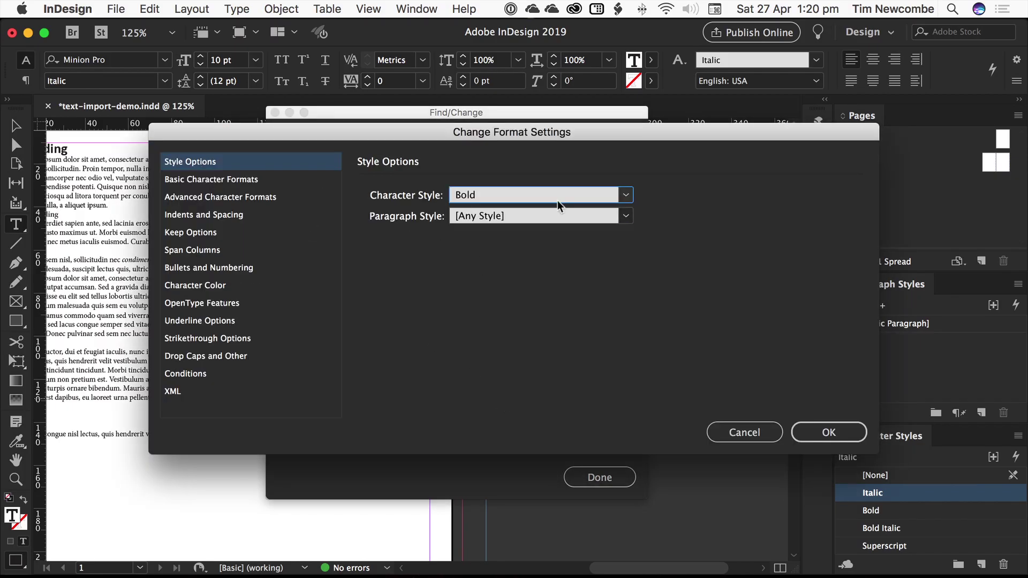
{"action": "key", "text": "Return"}
{"action": "left_click", "coordinate": [588, 321]}
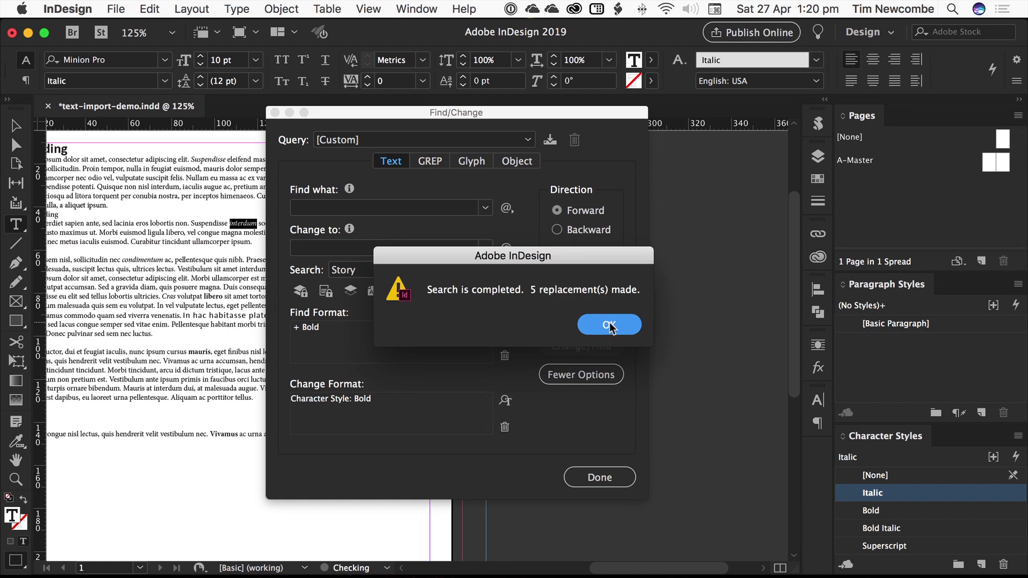
{"action": "left_click", "coordinate": [610, 325]}
{"action": "left_click", "coordinate": [600, 478]}
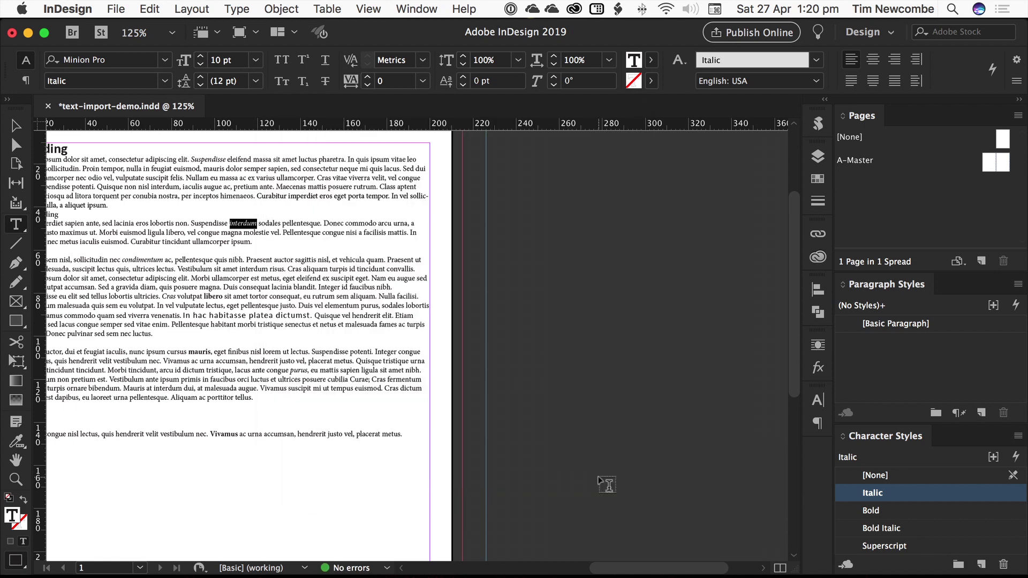
{"action": "left_click", "coordinate": [55, 148]}
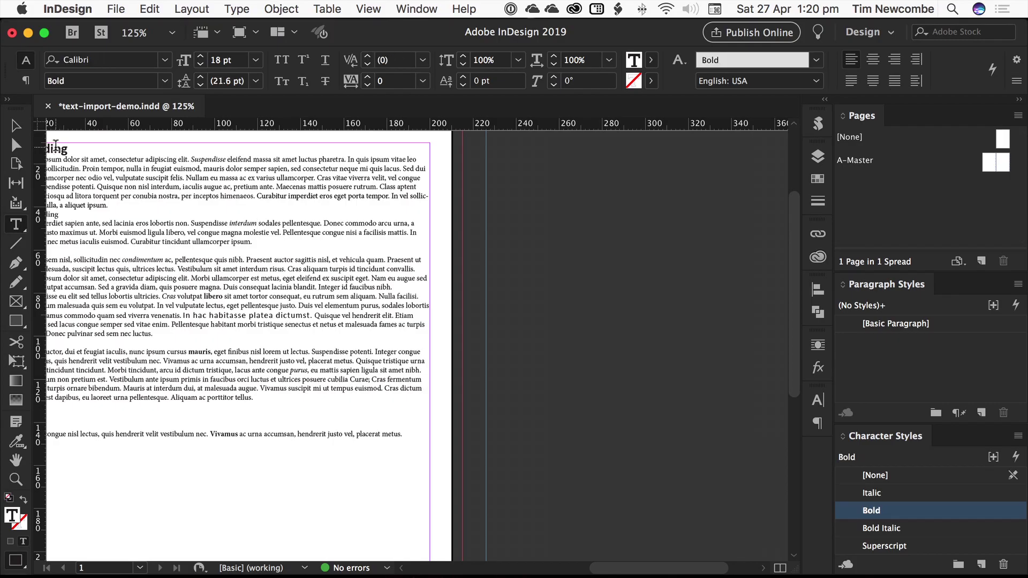
{"action": "left_click_drag", "start_coordinate": [609, 569], "coordinate": [587, 571]}
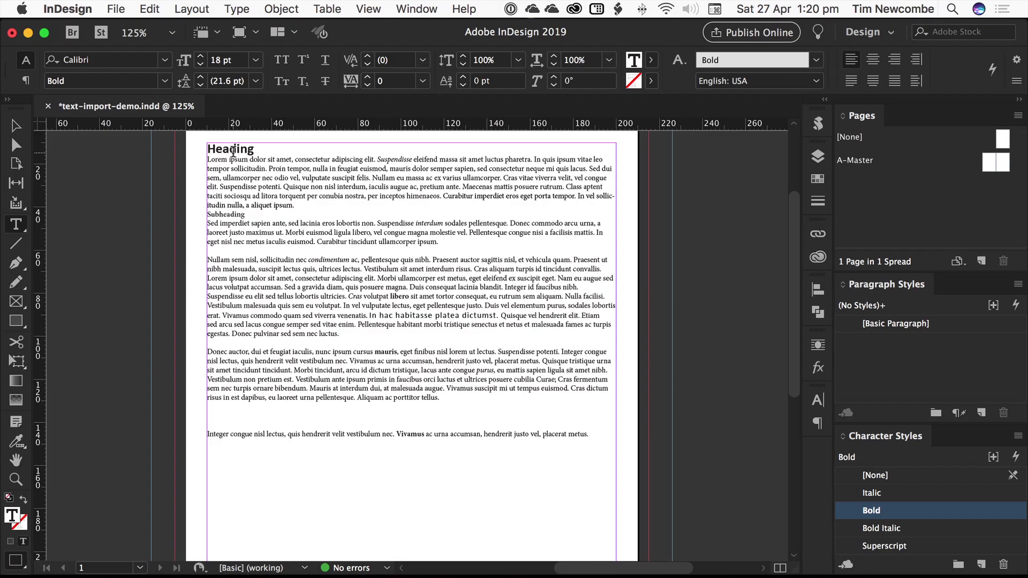
{"action": "left_click", "coordinate": [398, 159]}
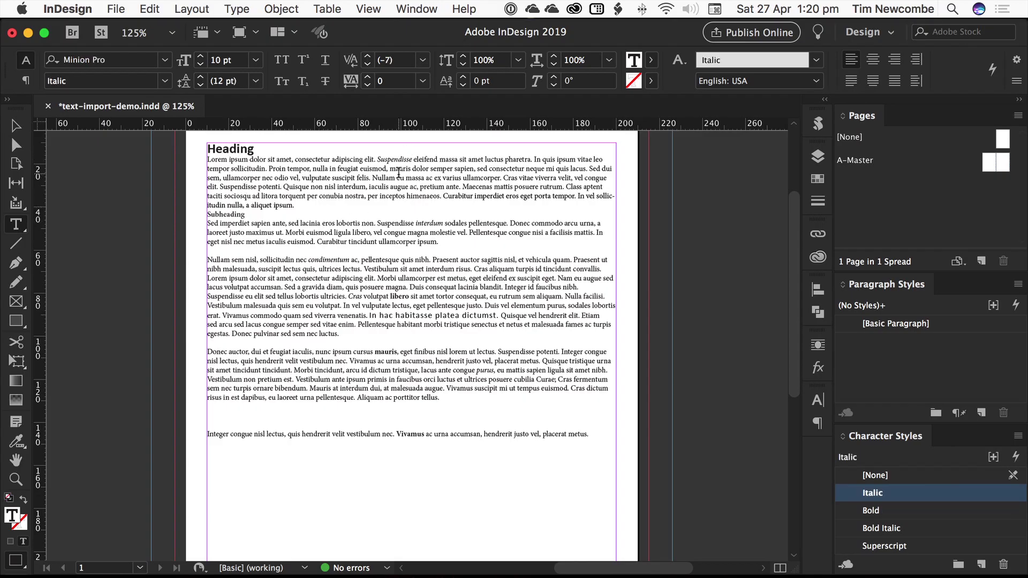
{"action": "left_click", "coordinate": [430, 222]}
{"action": "left_click", "coordinate": [334, 259]}
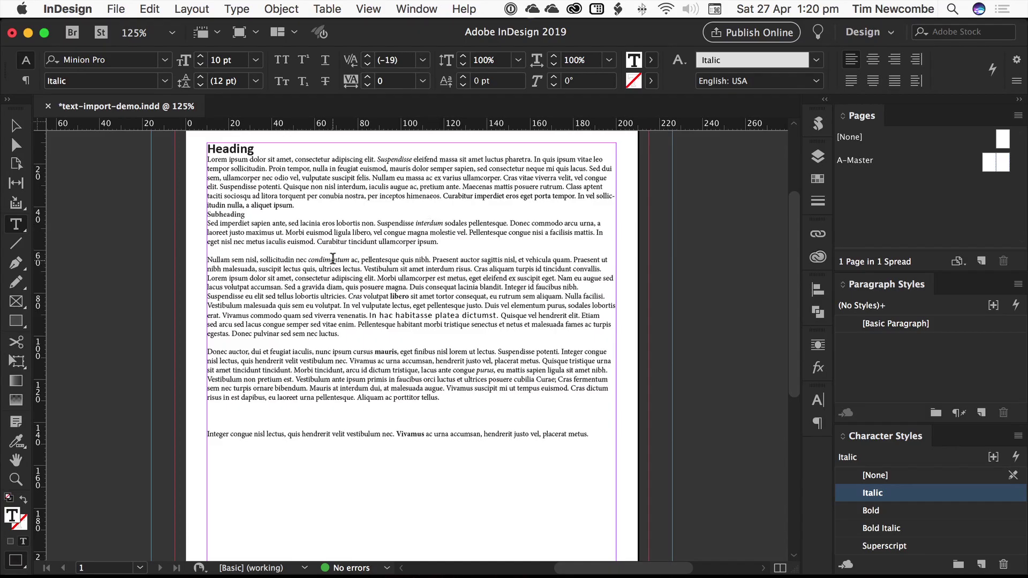
{"action": "left_click", "coordinate": [359, 296]}
{"action": "left_click", "coordinate": [353, 296]}
{"action": "left_click", "coordinate": [395, 296]}
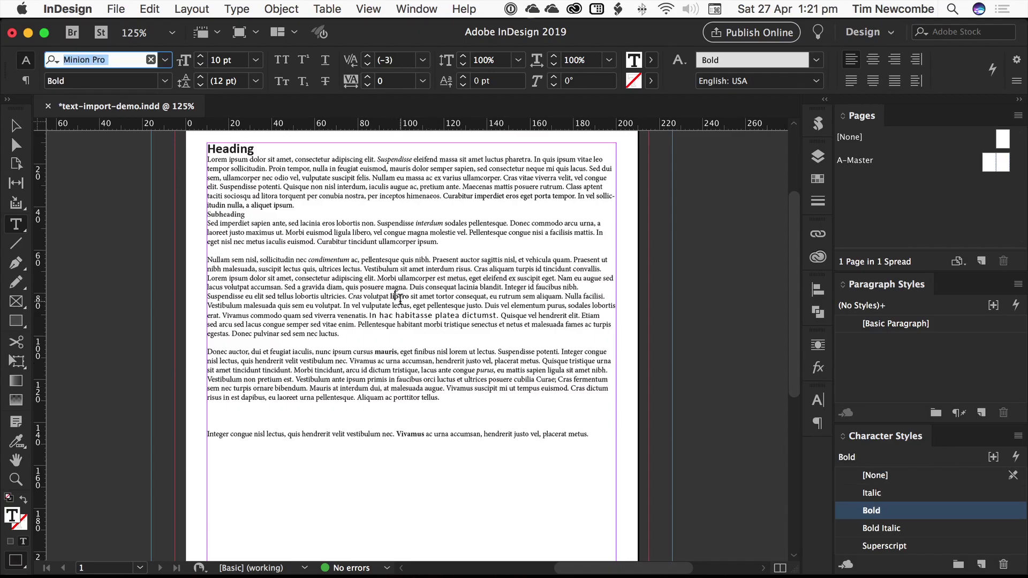
- Set the two-line Cras volutpat passage in Futura PT and inspect the bold word libero
{"action": "left_click_drag", "start_coordinate": [349, 296], "coordinate": [340, 306]}
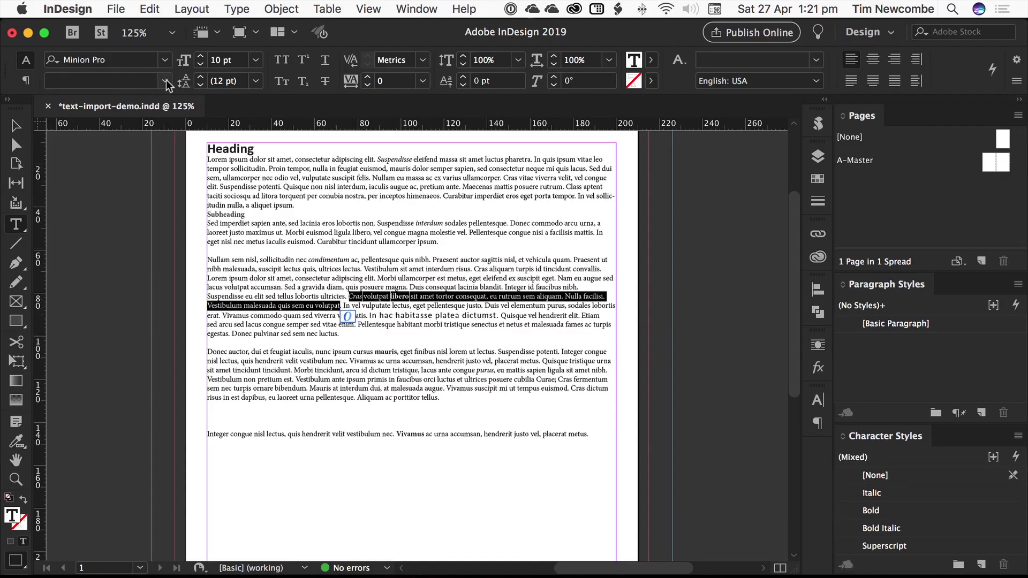
{"action": "left_click", "coordinate": [167, 60]}
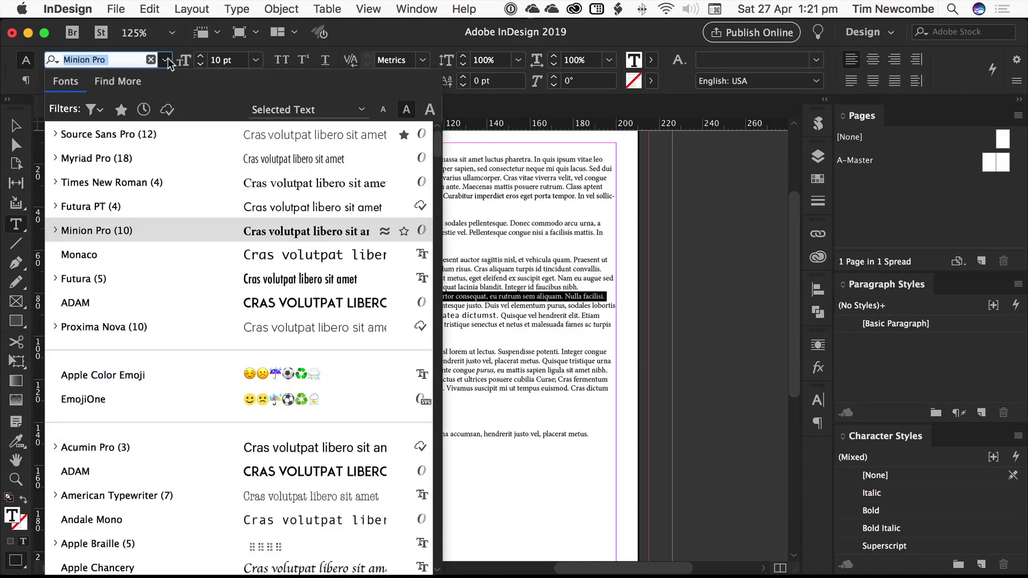
{"action": "left_click", "coordinate": [124, 209]}
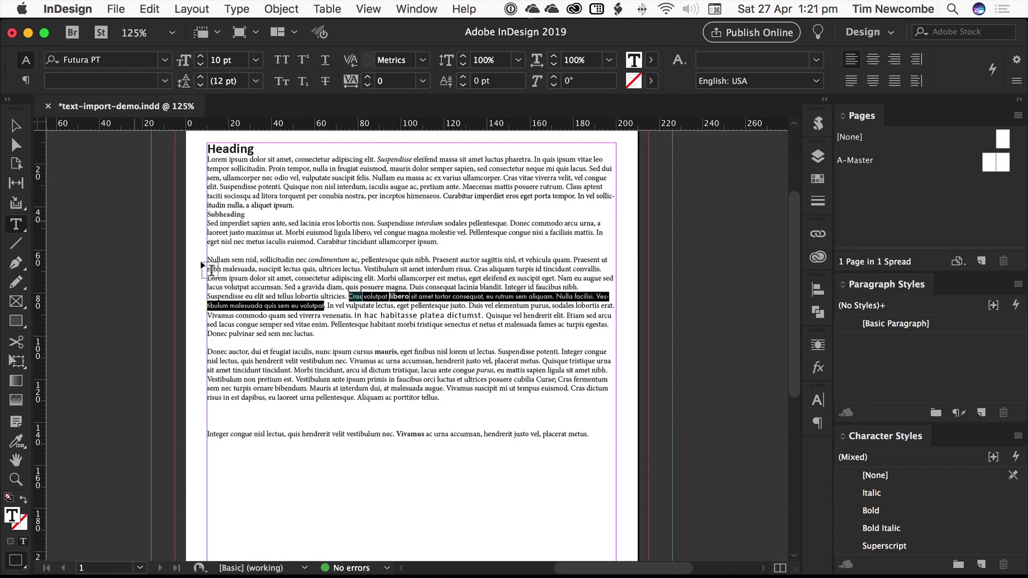
{"action": "left_click", "coordinate": [362, 301]}
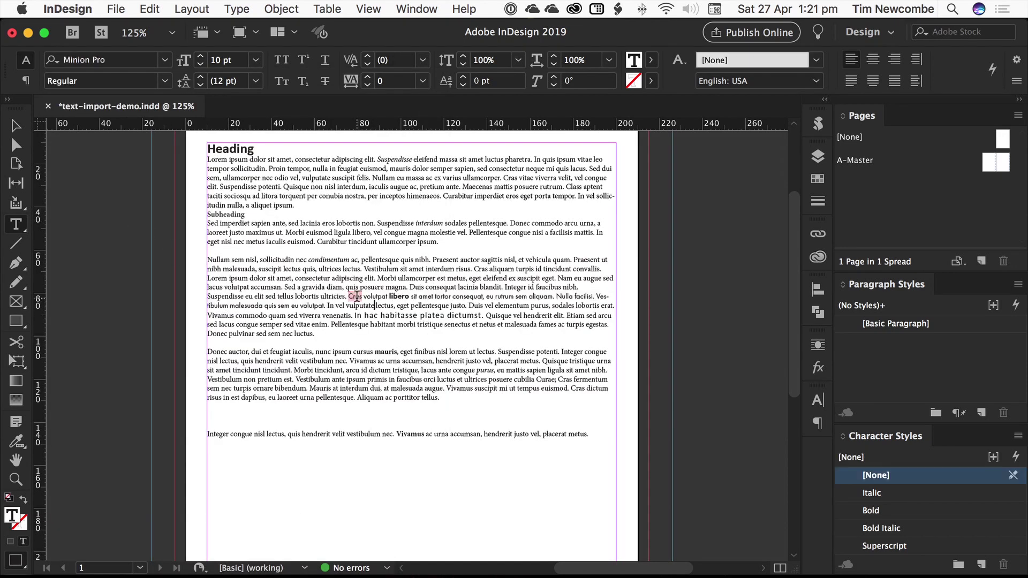
{"action": "left_click", "coordinate": [393, 295]}
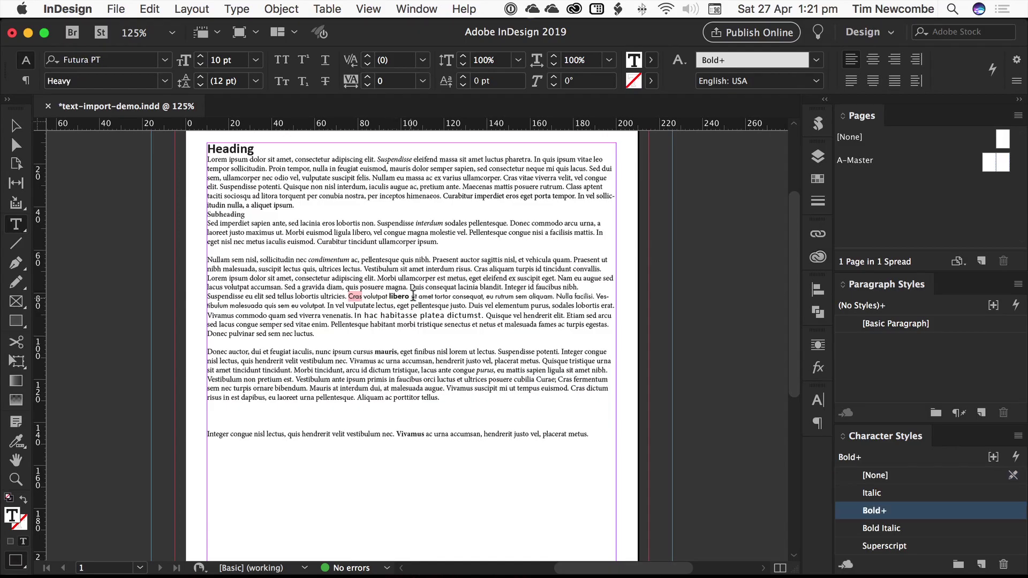
- Make the Cras volutpat passage Italic and compare its pink override marking with plain text
{"action": "left_click_drag", "start_coordinate": [347, 295], "coordinate": [326, 305]}
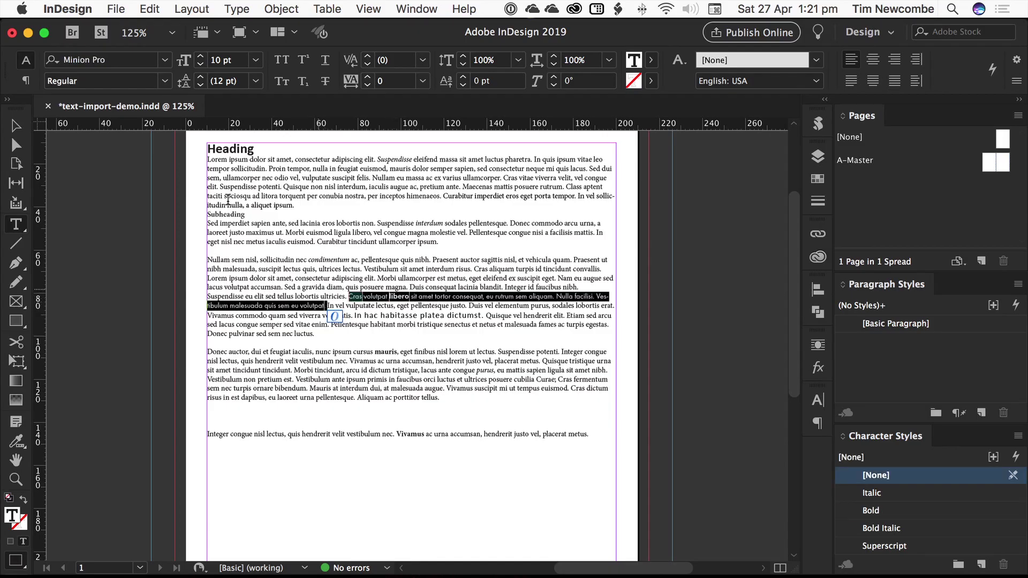
{"action": "left_click", "coordinate": [159, 81]}
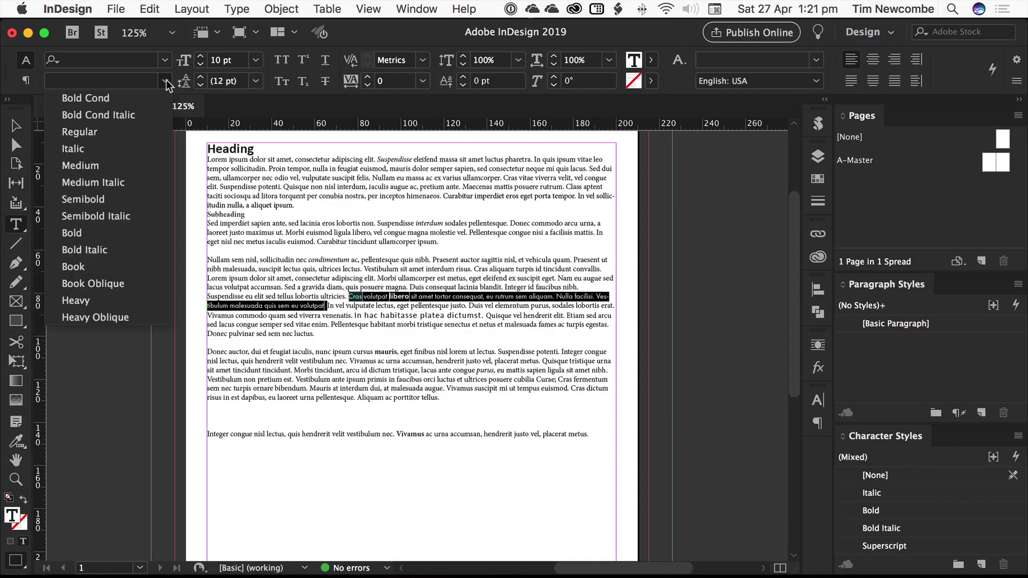
{"action": "left_click", "coordinate": [87, 150]}
{"action": "left_click", "coordinate": [485, 269]}
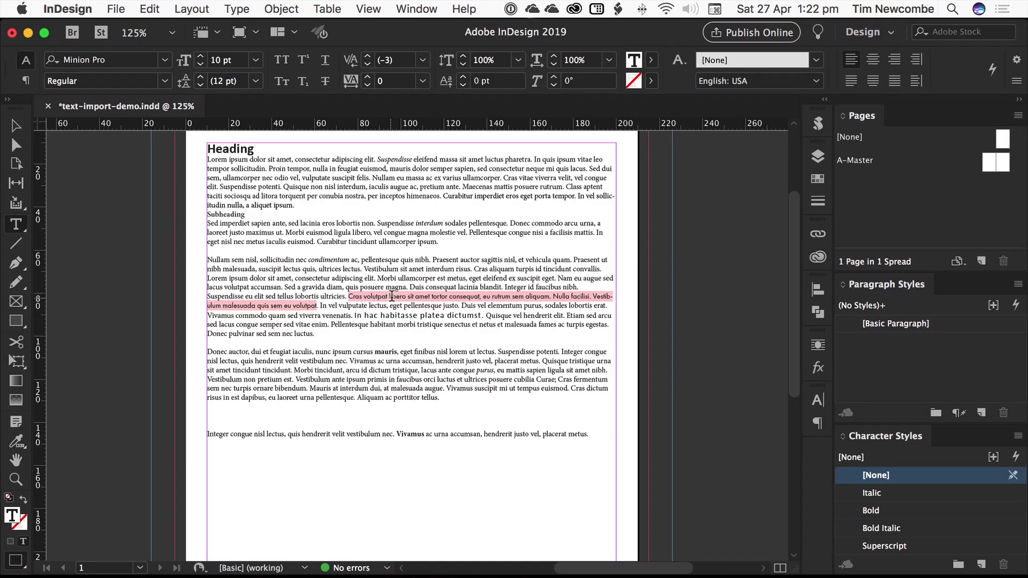
{"action": "left_click", "coordinate": [392, 296]}
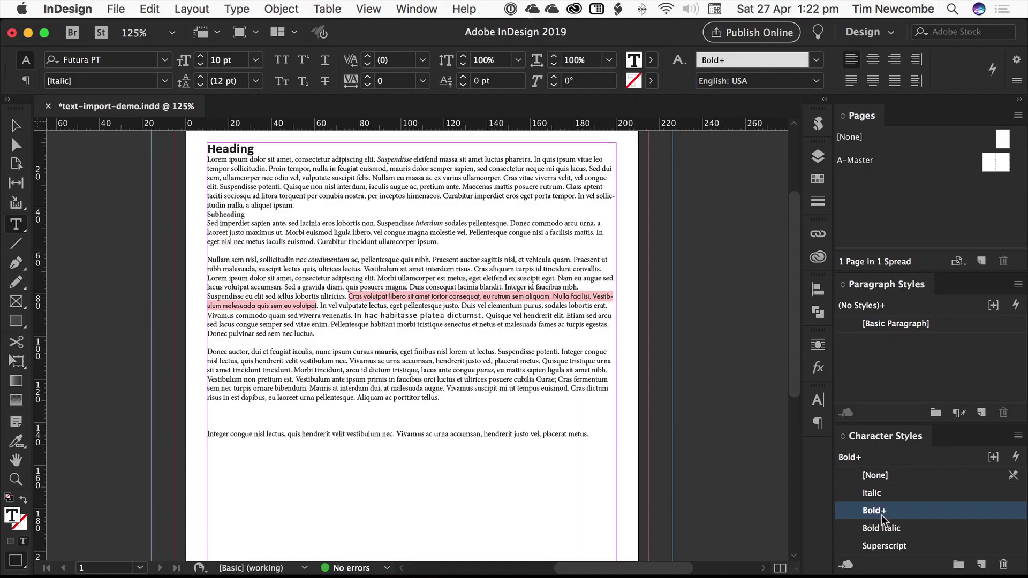
{"action": "left_click", "coordinate": [463, 287]}
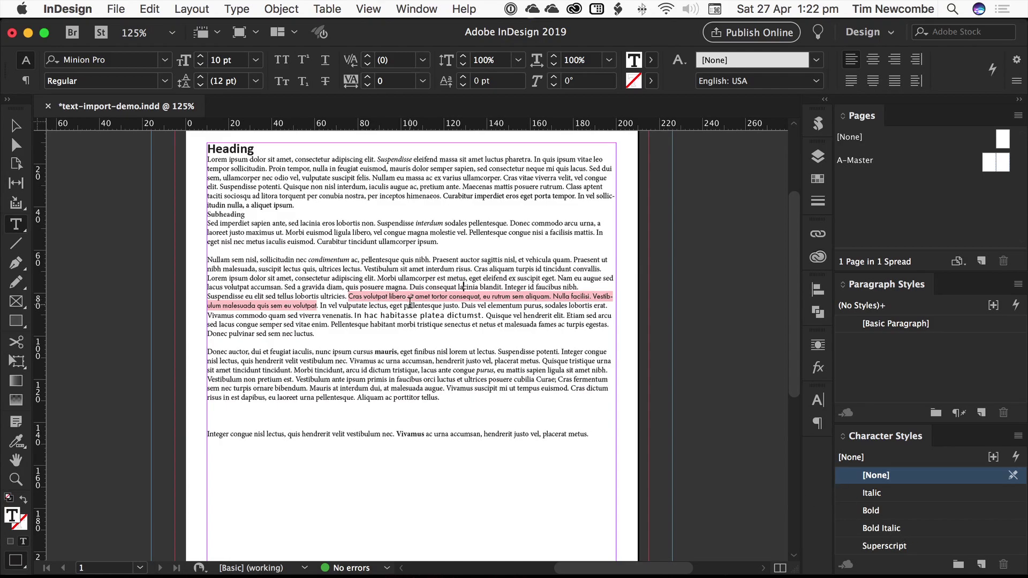
{"action": "left_click_drag", "start_coordinate": [208, 159], "coordinate": [302, 202]}
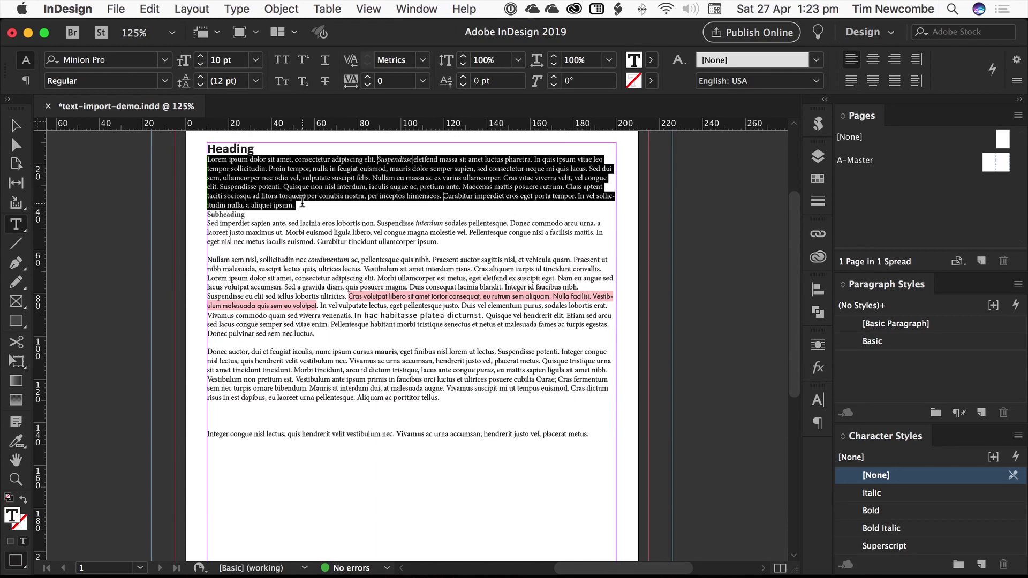
- Apply the Basic paragraph style to the first body paragraph, then check Suspendisse and ipsum formatting
{"action": "left_click", "coordinate": [910, 346]}
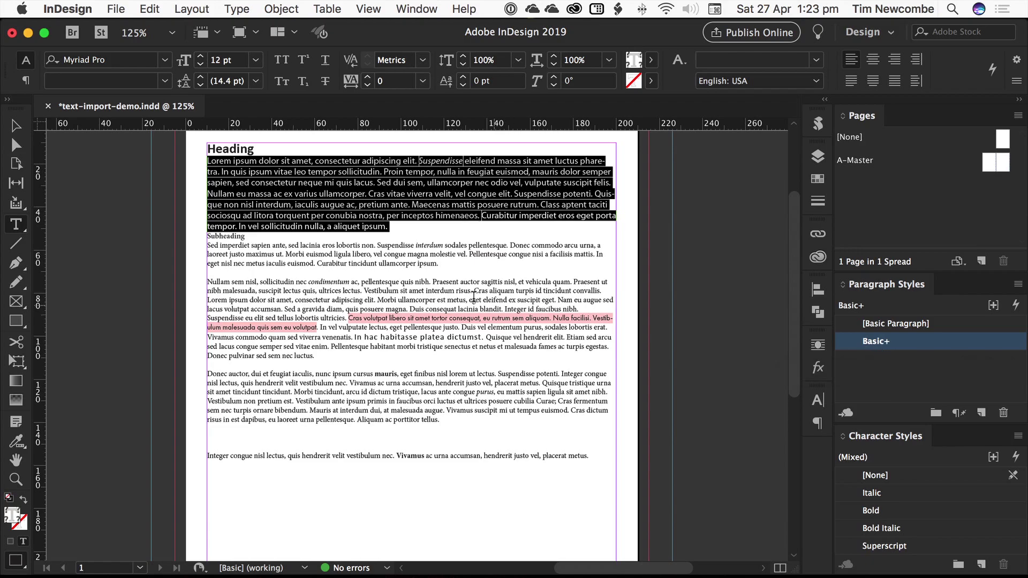
{"action": "left_click", "coordinate": [450, 256]}
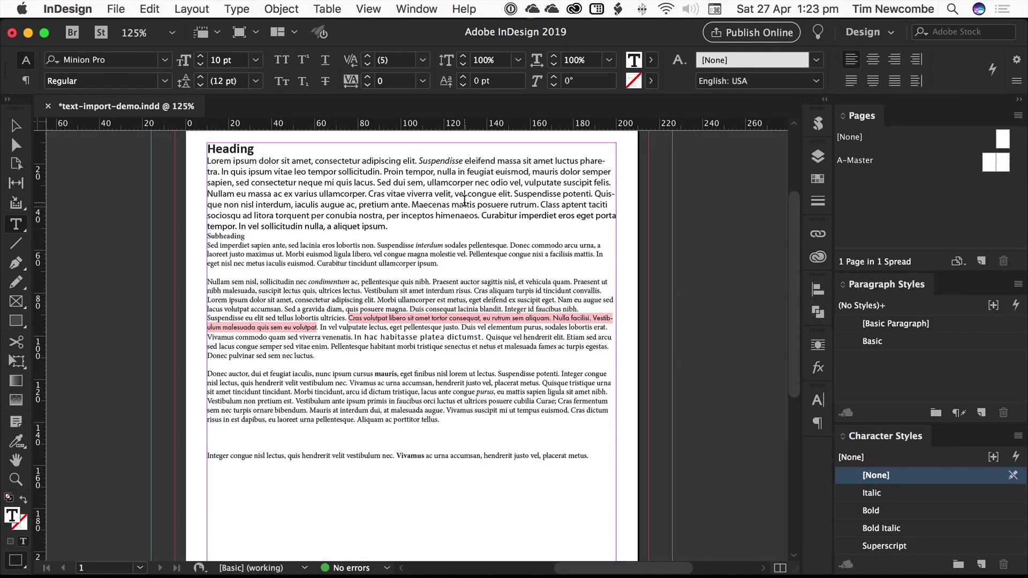
{"action": "left_click", "coordinate": [444, 161]}
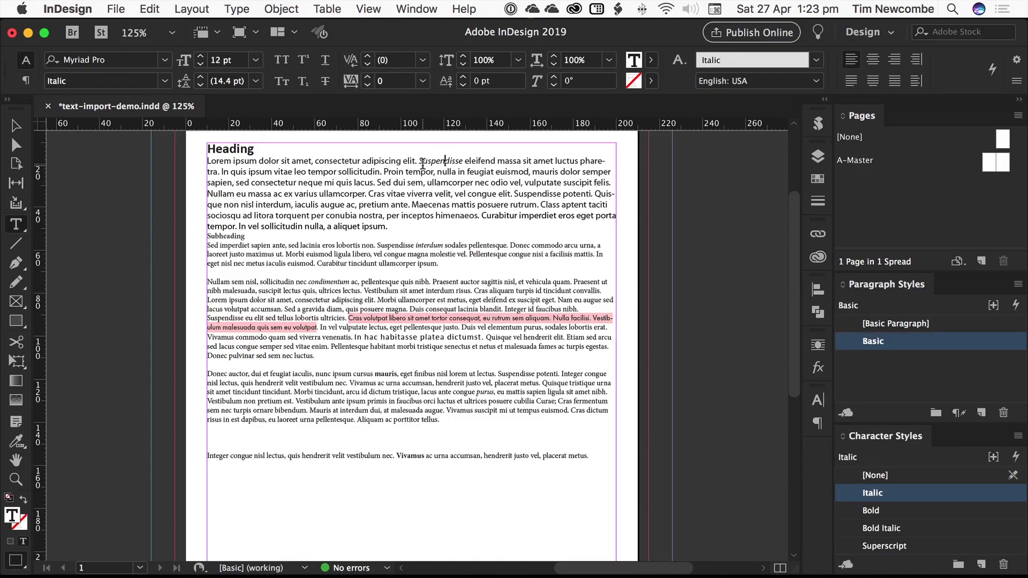
{"action": "left_click", "coordinate": [365, 225]}
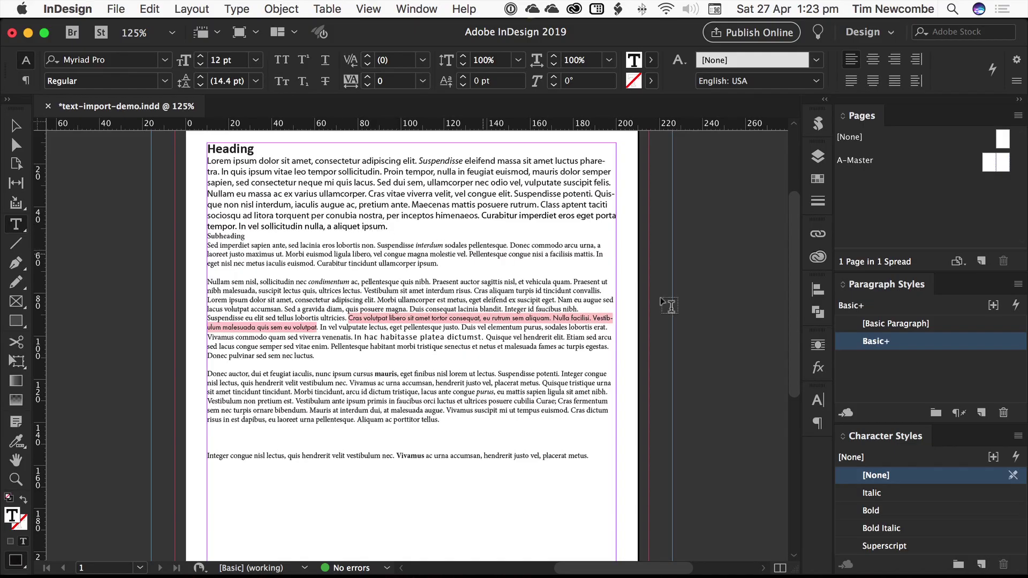
{"action": "mouse_move", "coordinate": [887, 343]}
{"action": "double_click", "coordinate": [368, 227]}
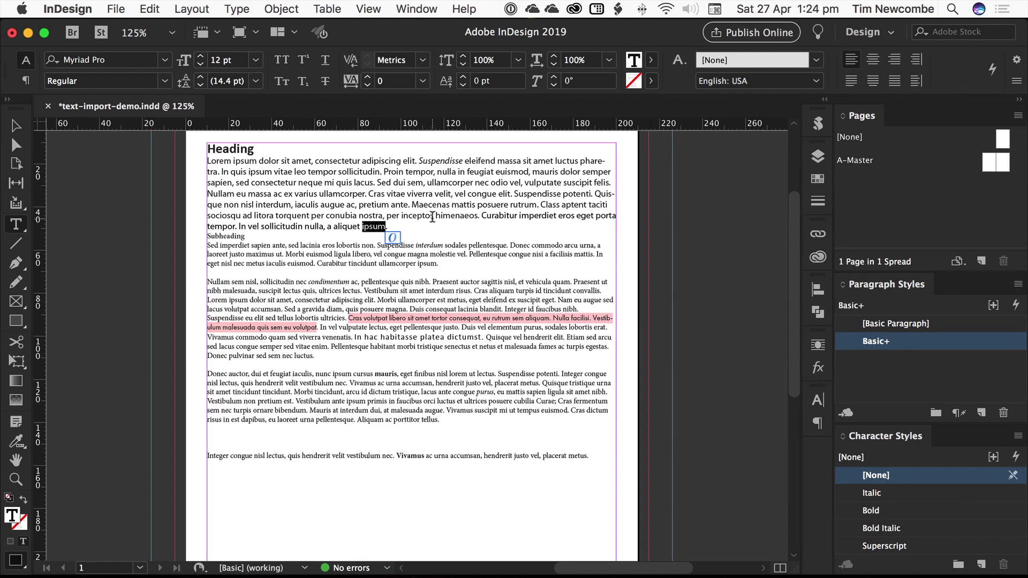
{"action": "key", "text": "Right"}
{"action": "key", "text": "Right"}
- Clear the overrides on the first body paragraph and check the italic word Suspendisse
{"action": "left_click_drag", "start_coordinate": [207, 161], "coordinate": [420, 222]}
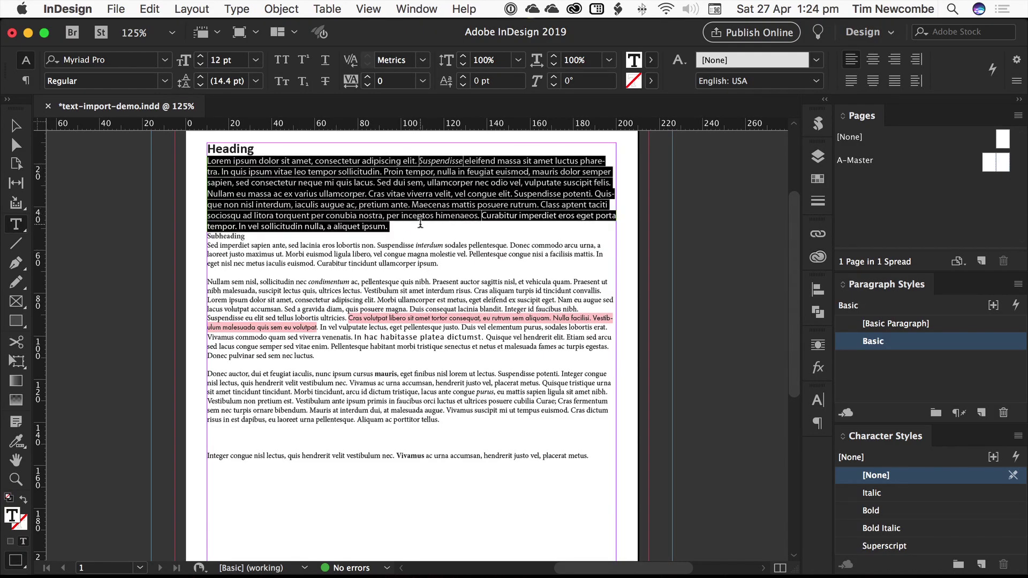
{"action": "left_click", "coordinate": [959, 413]}
{"action": "left_click", "coordinate": [462, 180]}
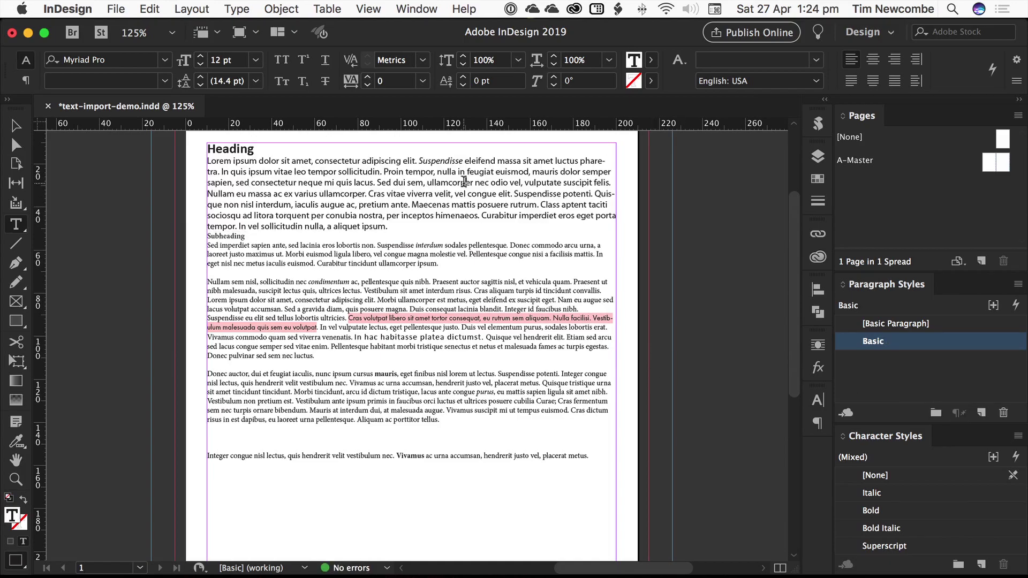
{"action": "left_click_drag", "start_coordinate": [419, 160], "coordinate": [466, 155]}
{"action": "left_click", "coordinate": [462, 185]}
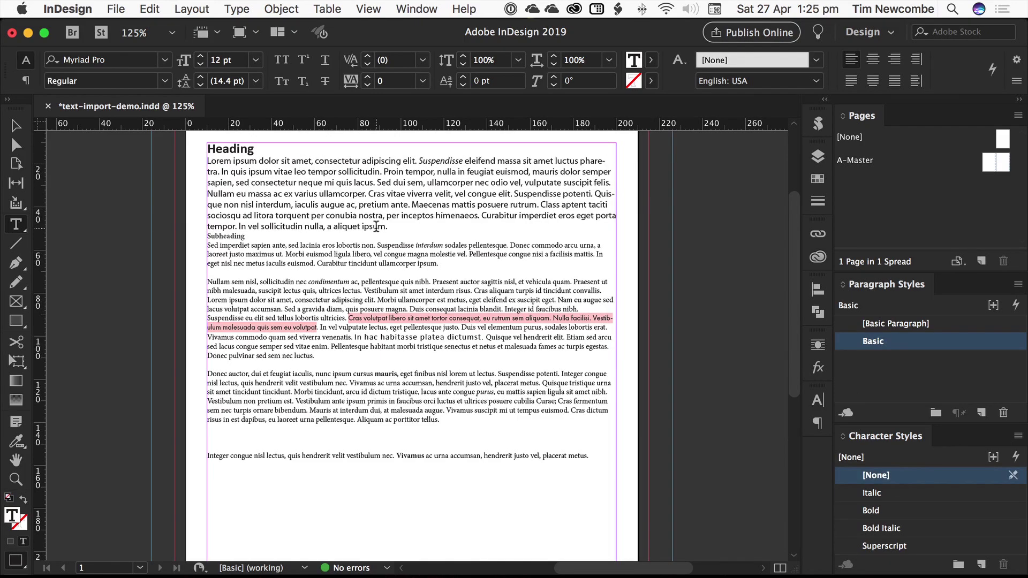
- Check the Swatches panel and confirm Suspendisse still carries the Italic character style
{"action": "left_click", "coordinate": [817, 180]}
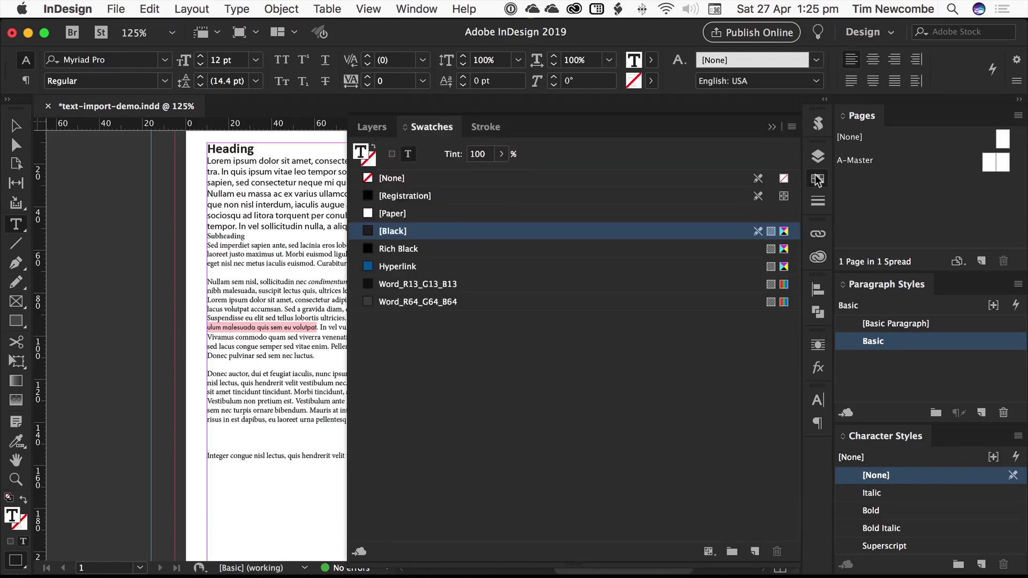
{"action": "left_click", "coordinate": [817, 180]}
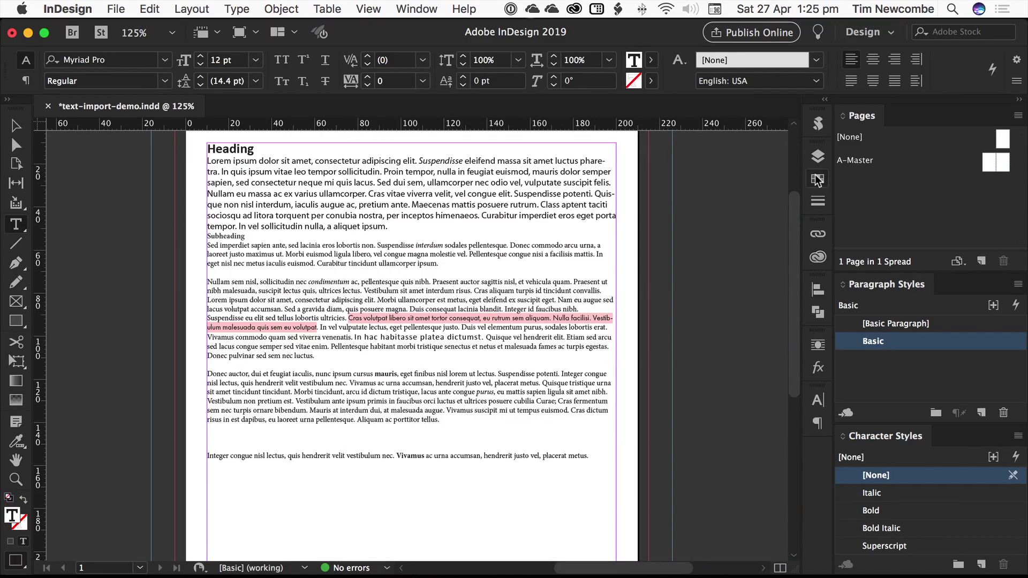
{"action": "left_click", "coordinate": [377, 217]}
{"action": "left_click", "coordinate": [445, 161]}
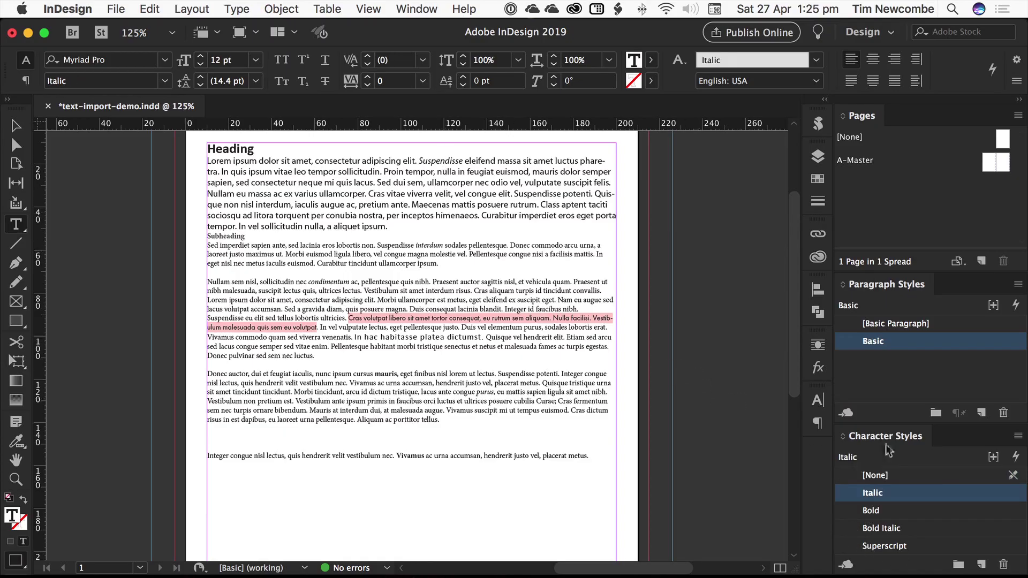